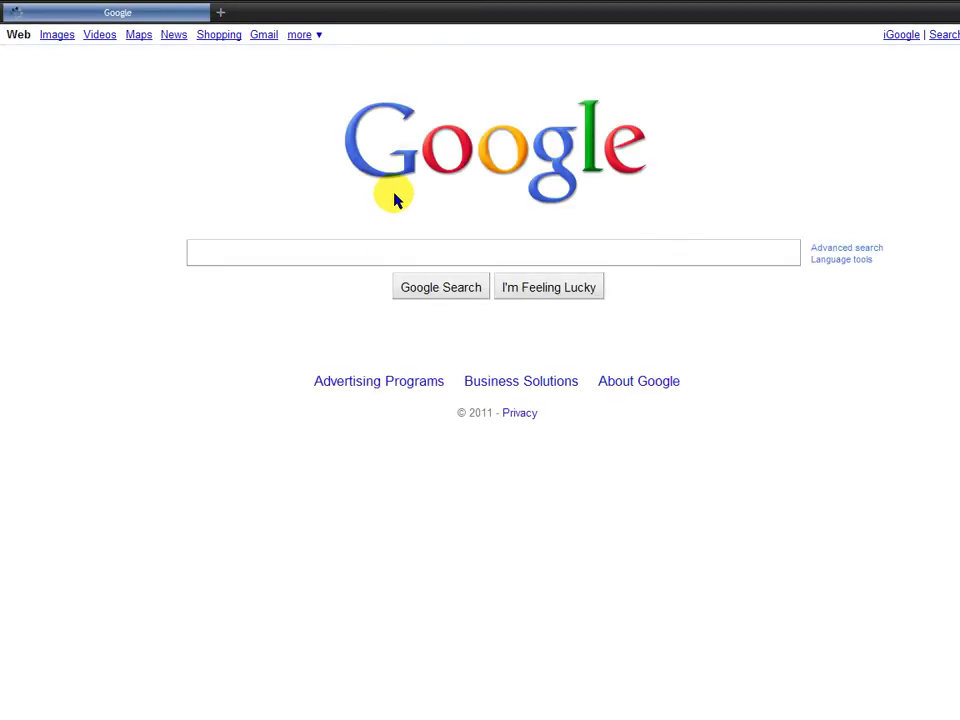
- Search Google for "DVDVideo soft" and open the DVDVideoSoft.com website's Downloads page
text(DVDVd)
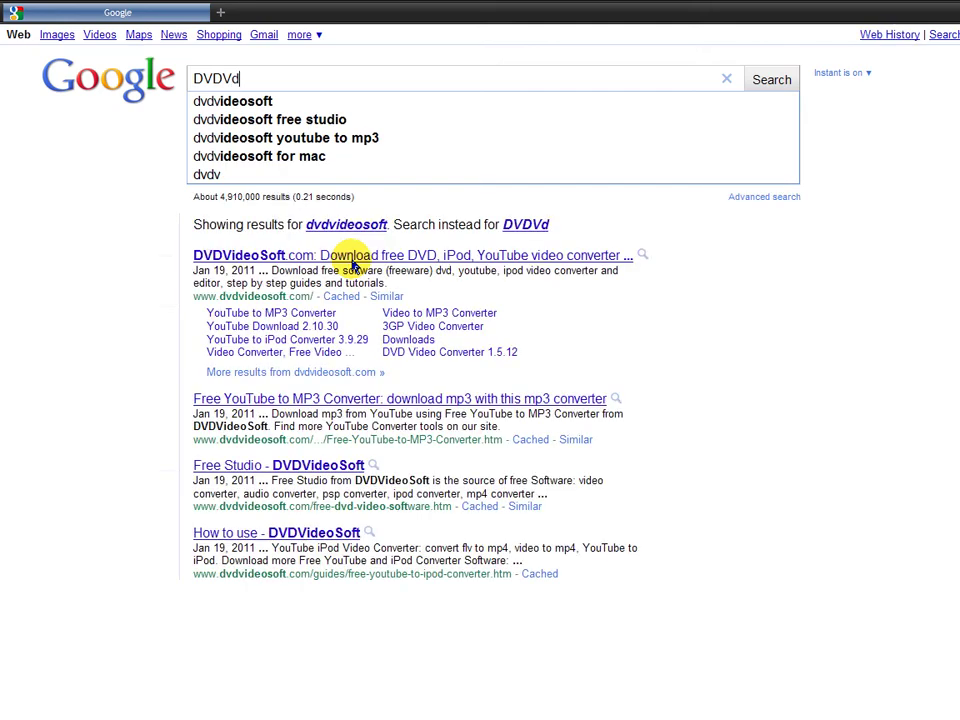
key(BackSpace)
text(ideo soft)
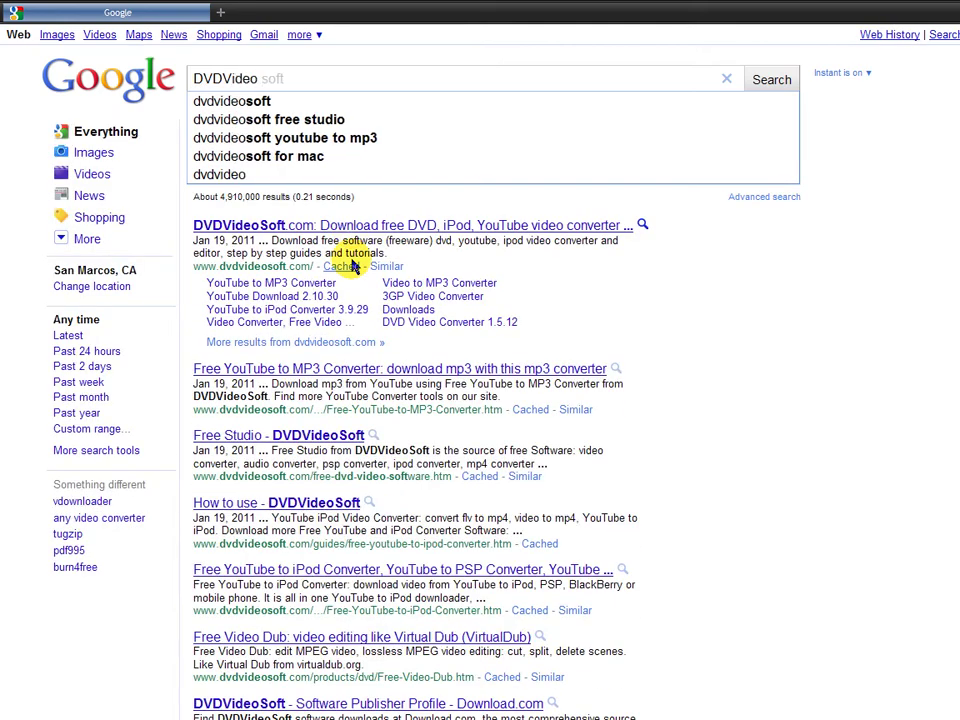
key(Return)
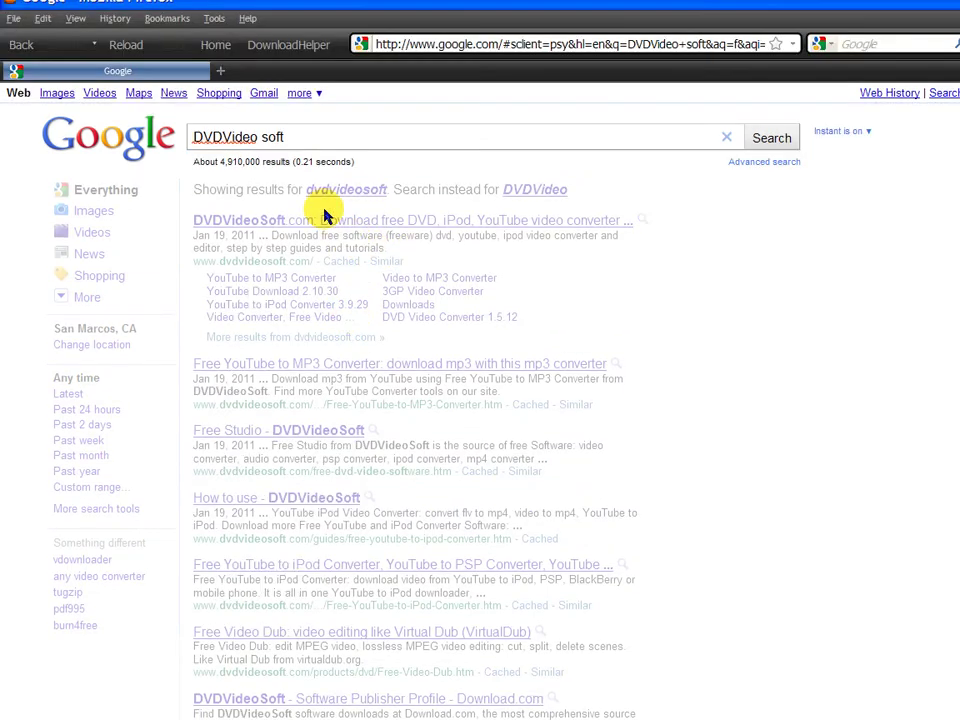
click(268, 236)
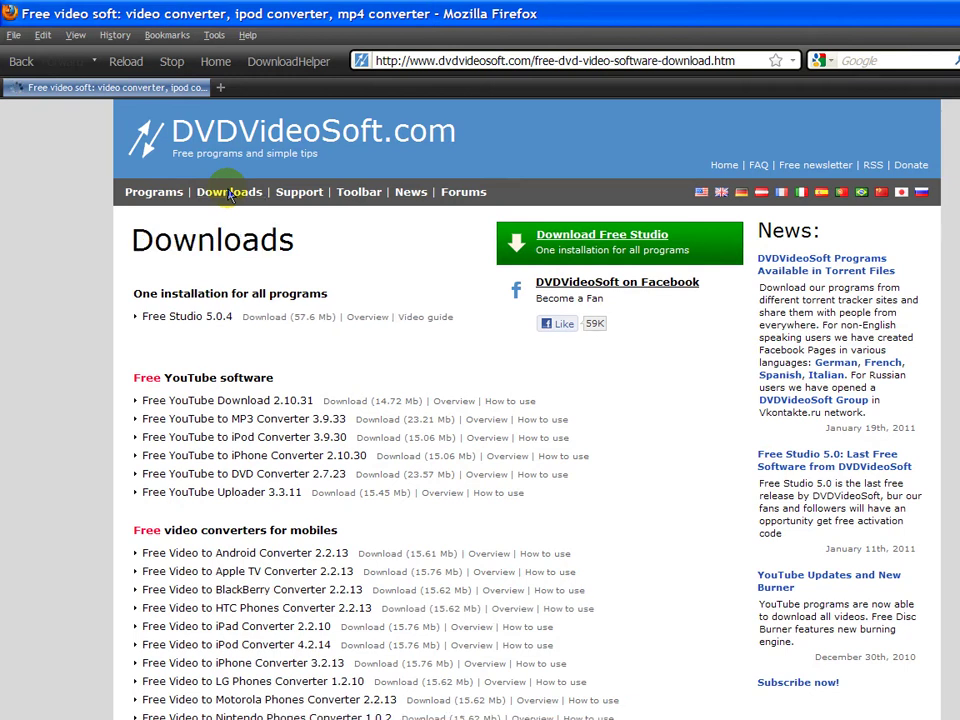
- Look through the DVDVideoSoft Downloads page, from the Free Studio installation and YouTube software to the entries at the end
drag(133, 241, 302, 530)
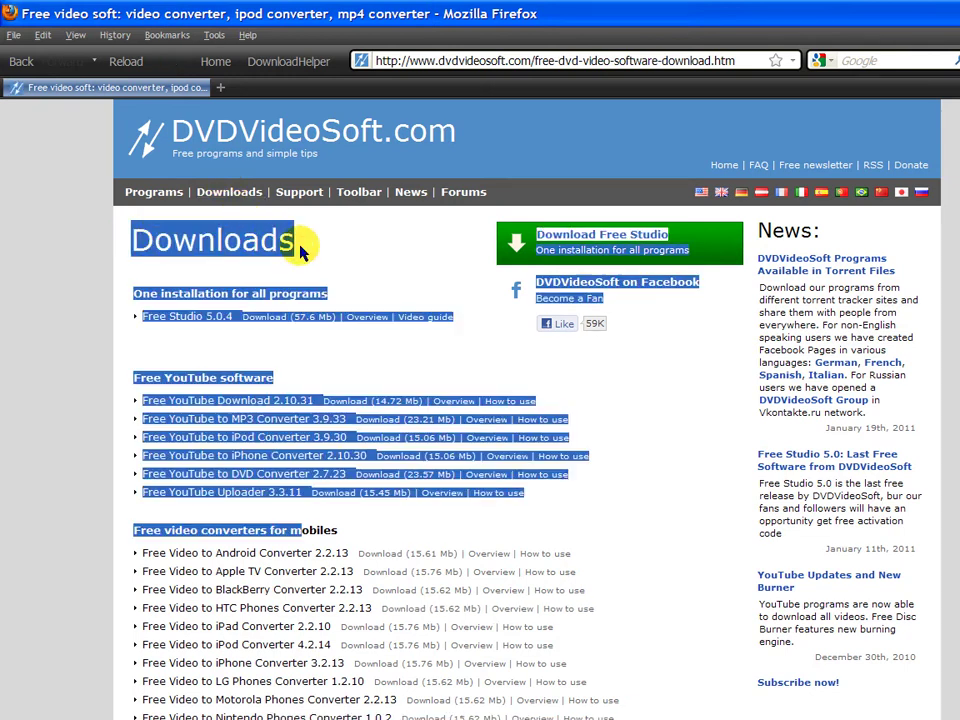
click(369, 274)
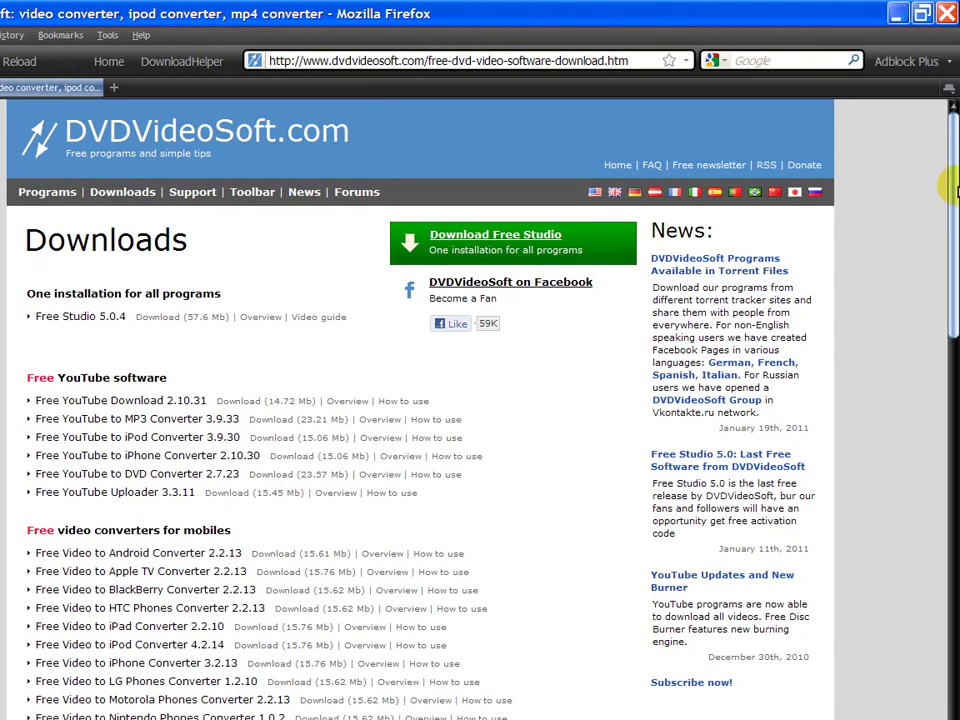
scroll(945, 195, down, 1)
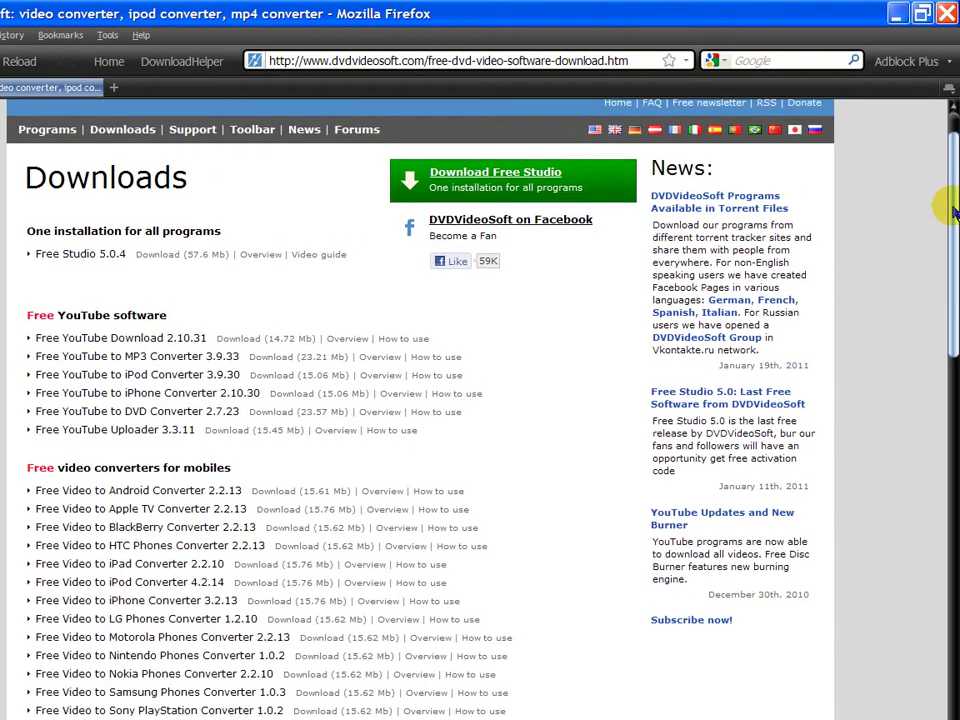
scroll(940, 220, up, 1)
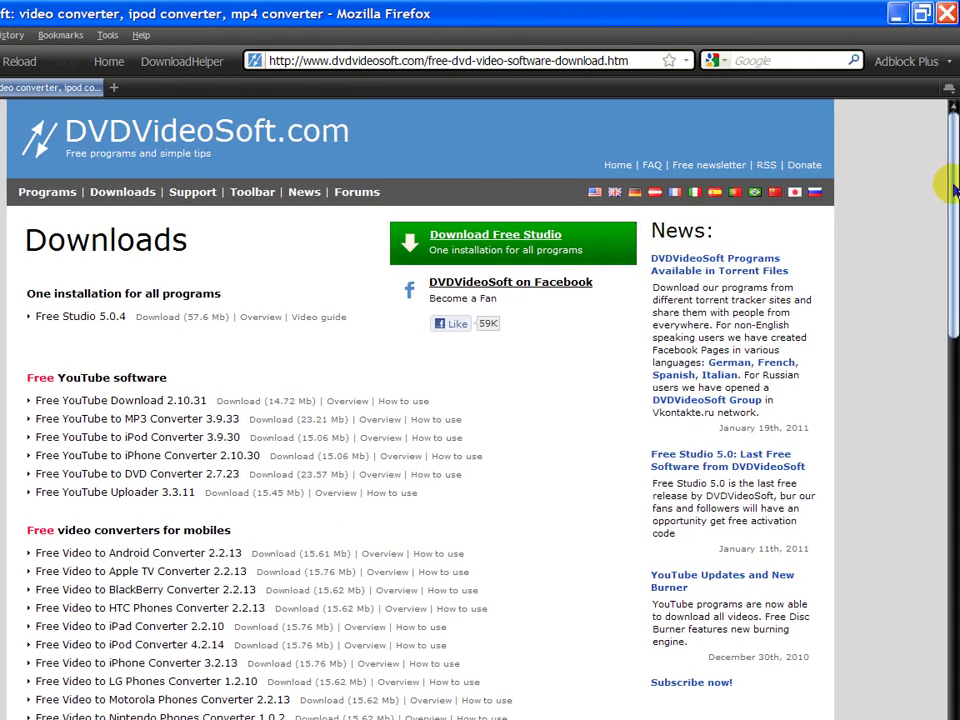
drag(952, 190, 950, 575)
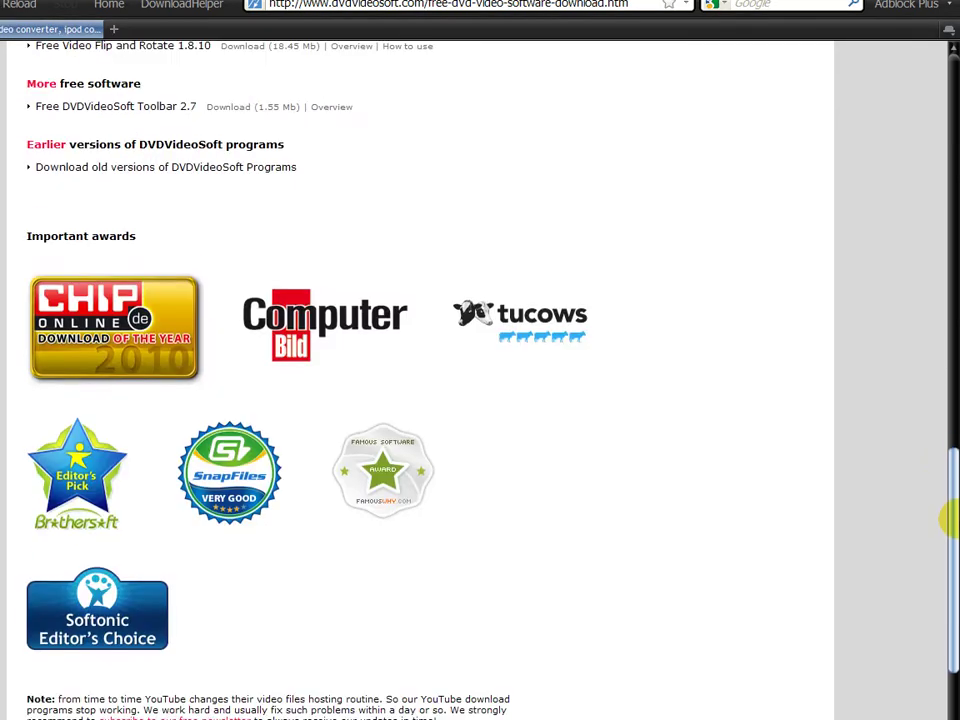
drag(948, 518, 945, 253)
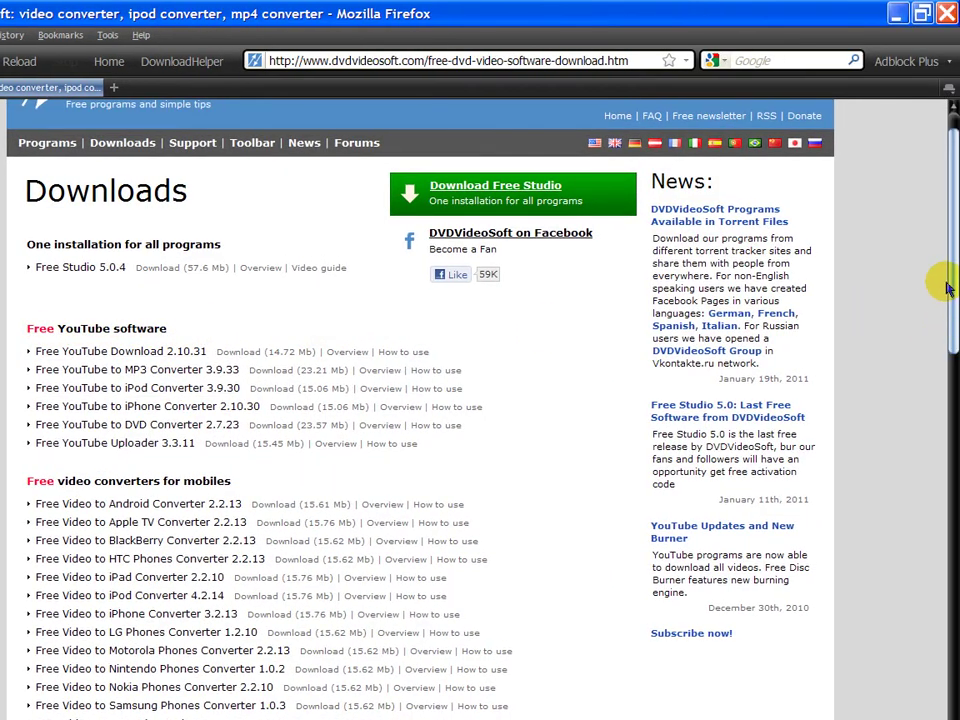
mouse_move(950, 258)
mouse_down()
mouse_move(934, 396)
mouse_move(936, 467)
mouse_move(955, 524)
mouse_move(945, 514)
mouse_move(943, 321)
mouse_move(744, 594)
mouse_up()
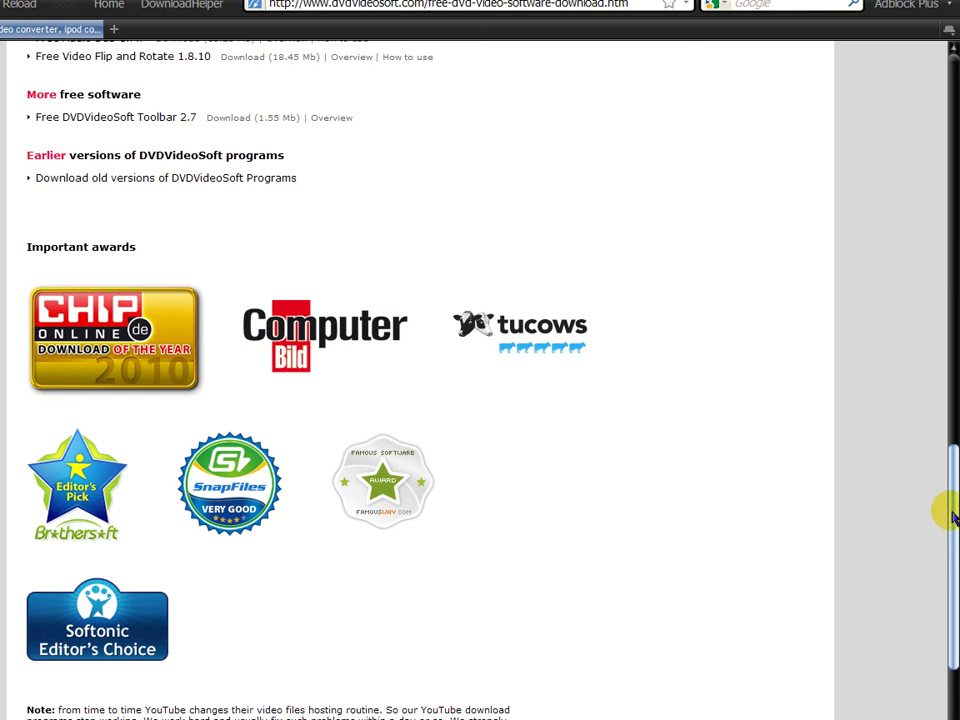
drag(945, 508, 943, 171)
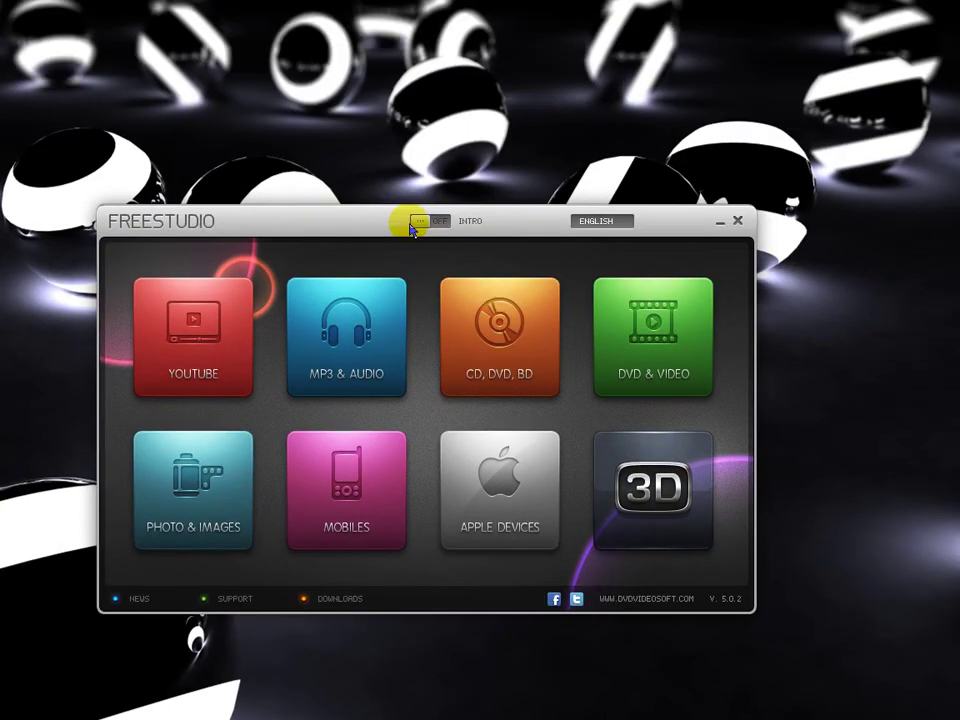
- Toggle the startup intro setting in Free Studio, close the program and launch it again
click(419, 226)
click(737, 220)
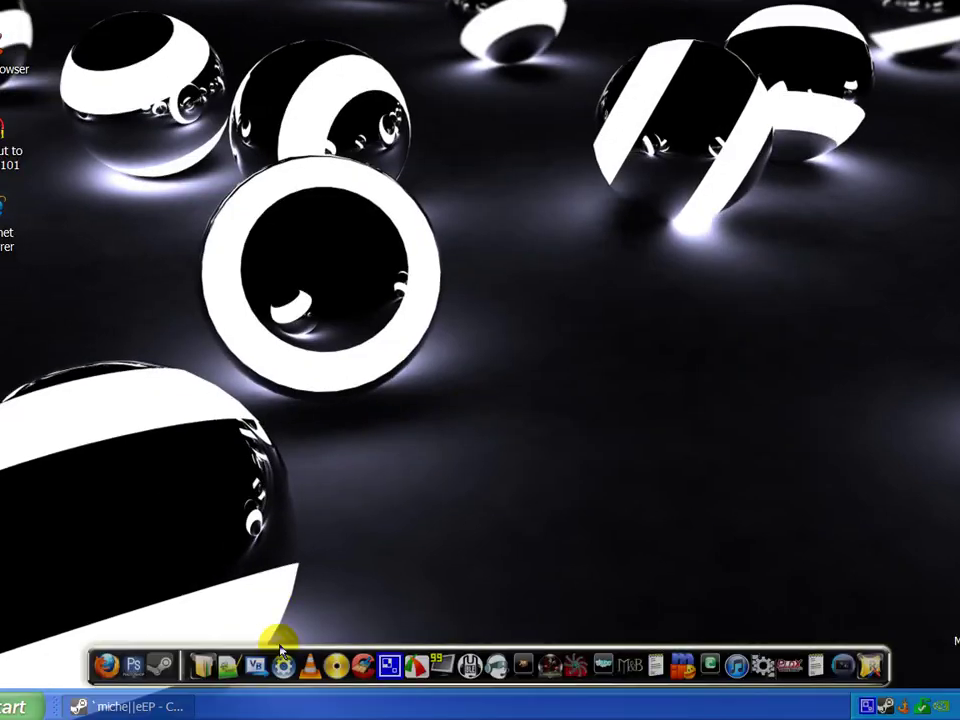
click(289, 671)
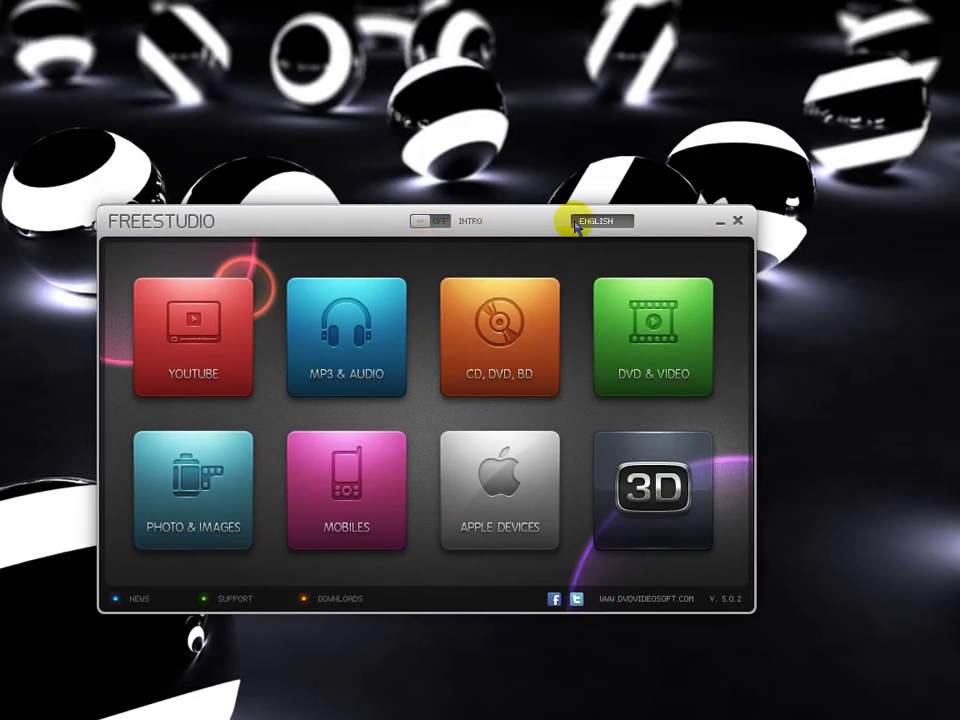
- Choose English as the Free Studio interface language and reposition the program window slightly
click(640, 221)
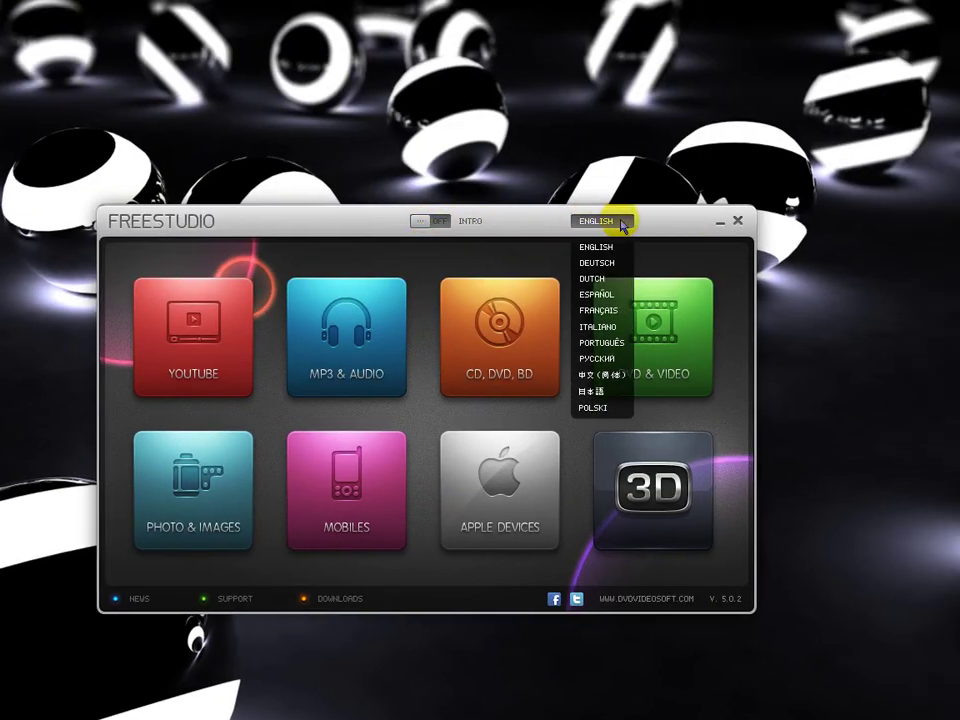
click(595, 247)
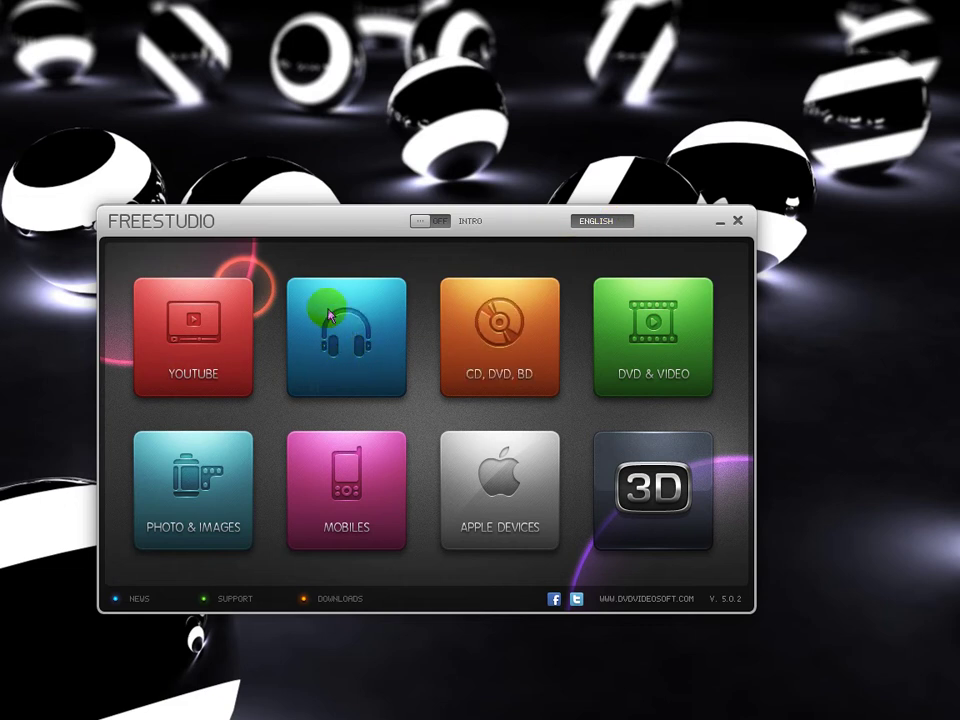
drag(298, 218, 300, 211)
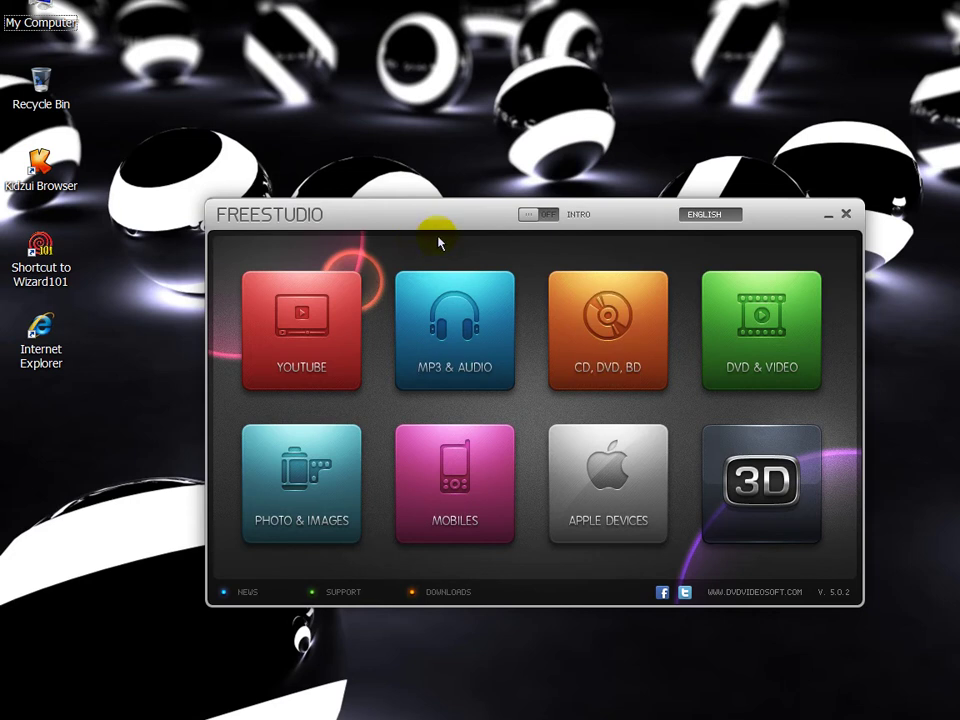
- Launch Free YouTube to MP3 from Free Studio's YouTube programs and decline the update to the new version
click(295, 343)
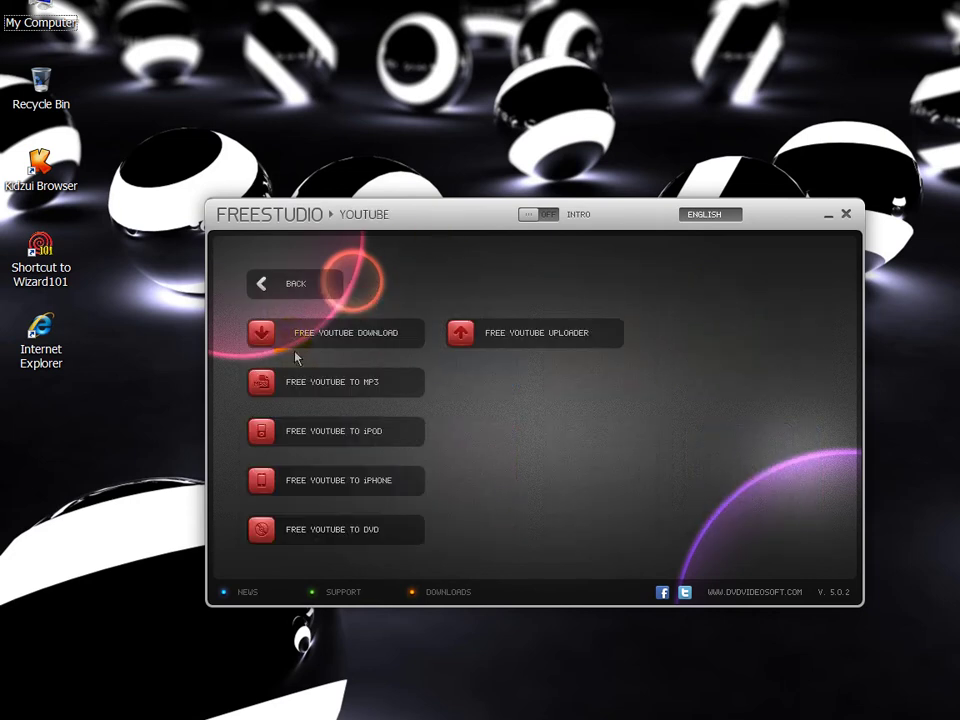
click(333, 390)
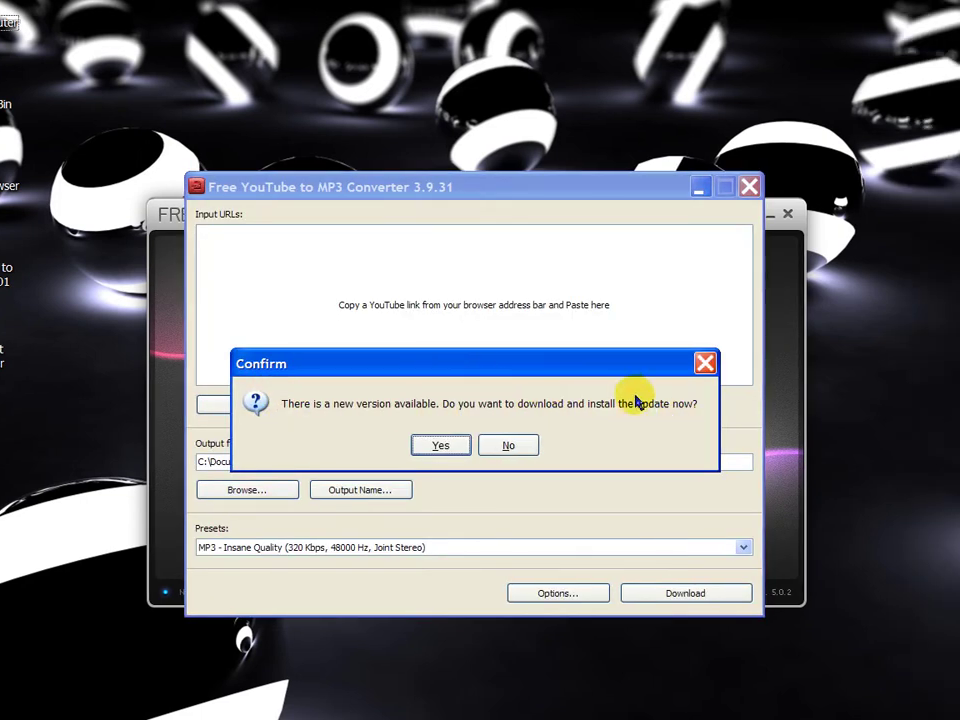
click(508, 446)
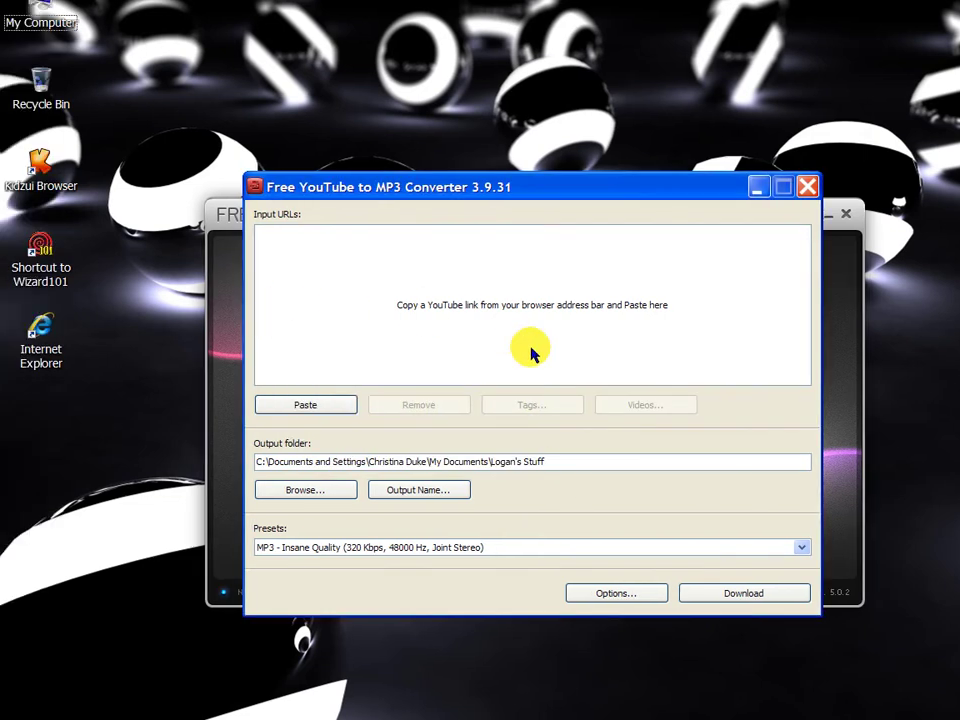
- Set the converter's output folder to the Desktop
click(329, 491)
click(445, 348)
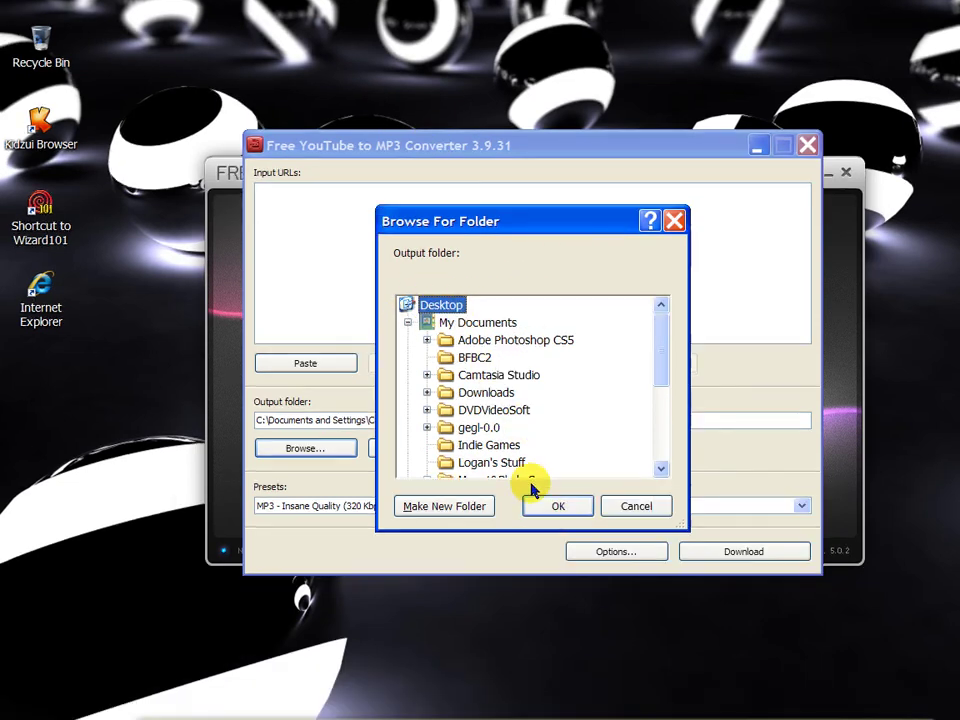
click(530, 499)
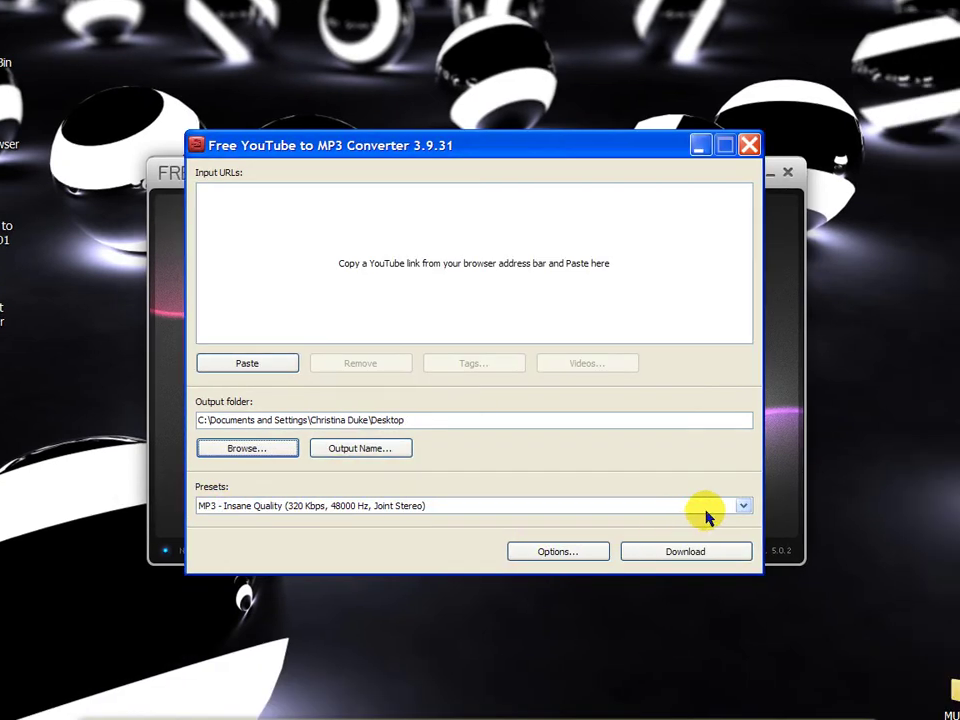
- Set the conversion preset to MP3 - Extreme Quality (VBR, 48000 Hz, Joint Stereo)
click(798, 506)
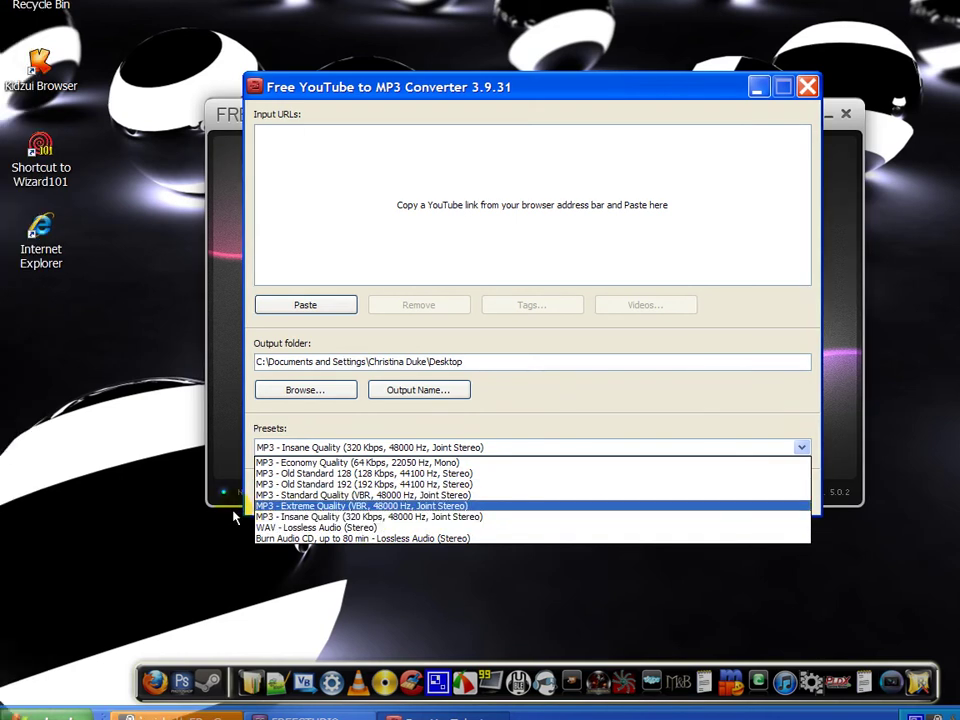
click(263, 495)
click(355, 447)
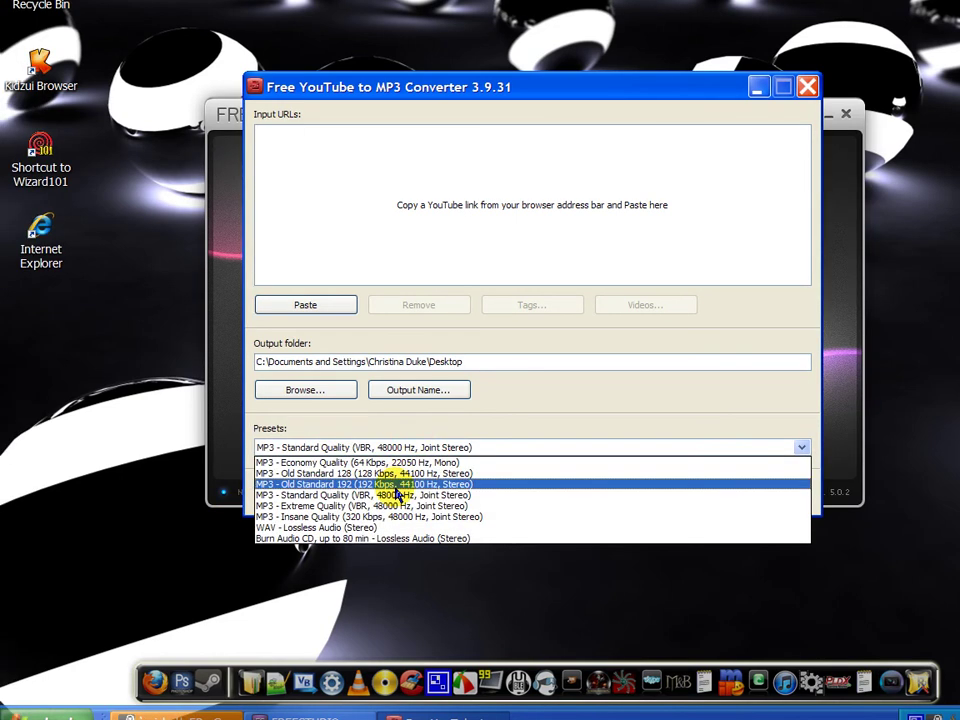
click(345, 505)
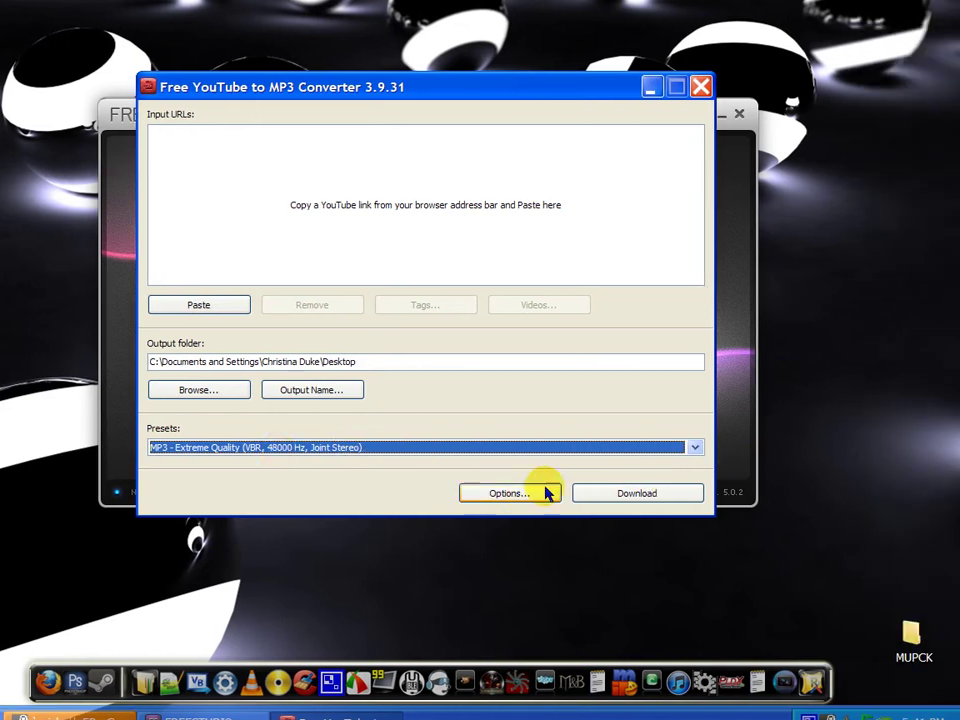
- Open the converter's options and review the default YouTube video format, language and proxy server settings
click(513, 496)
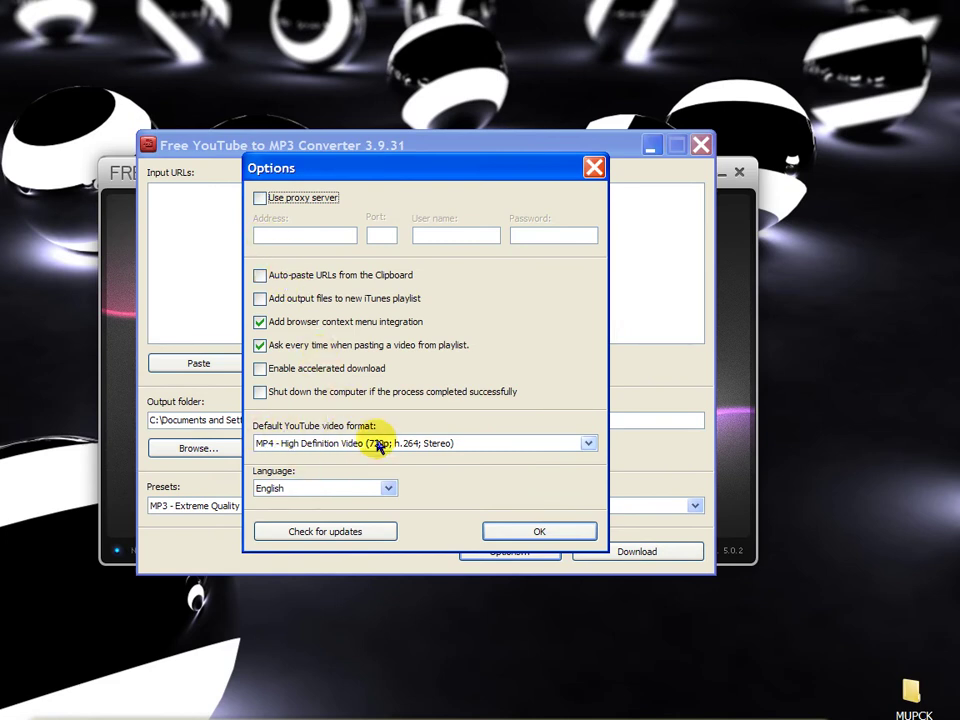
click(375, 443)
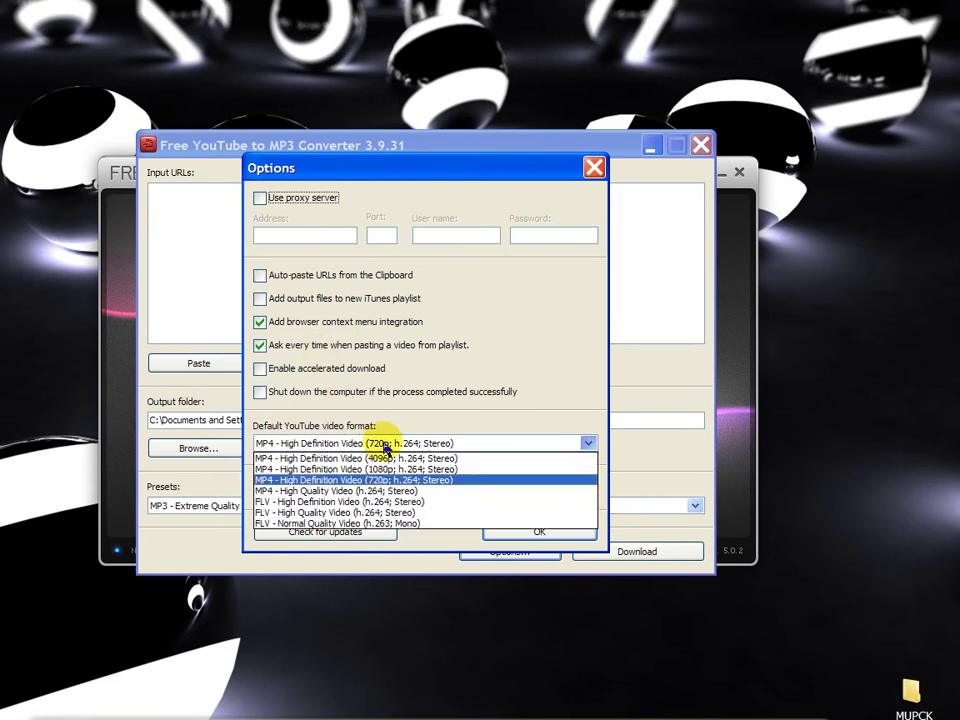
click(440, 490)
click(367, 488)
click(362, 499)
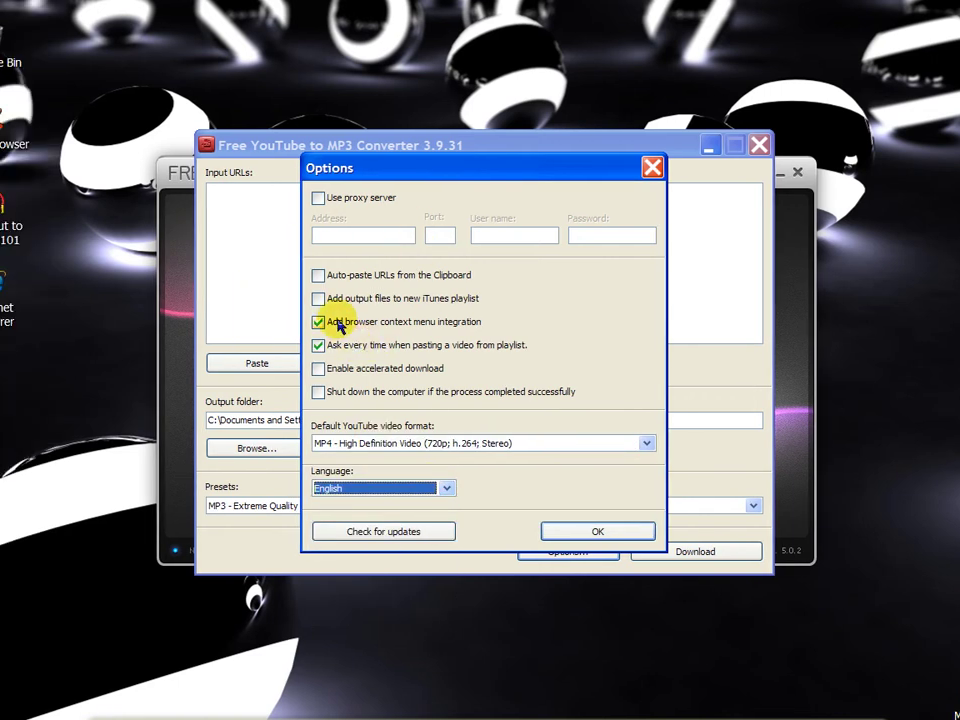
click(318, 198)
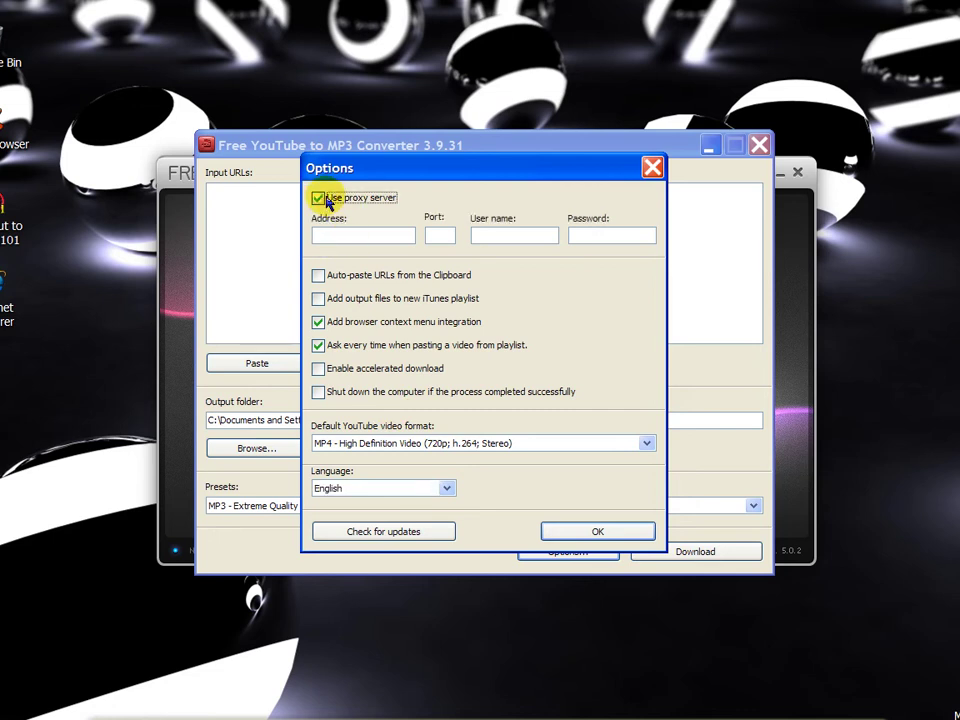
click(318, 198)
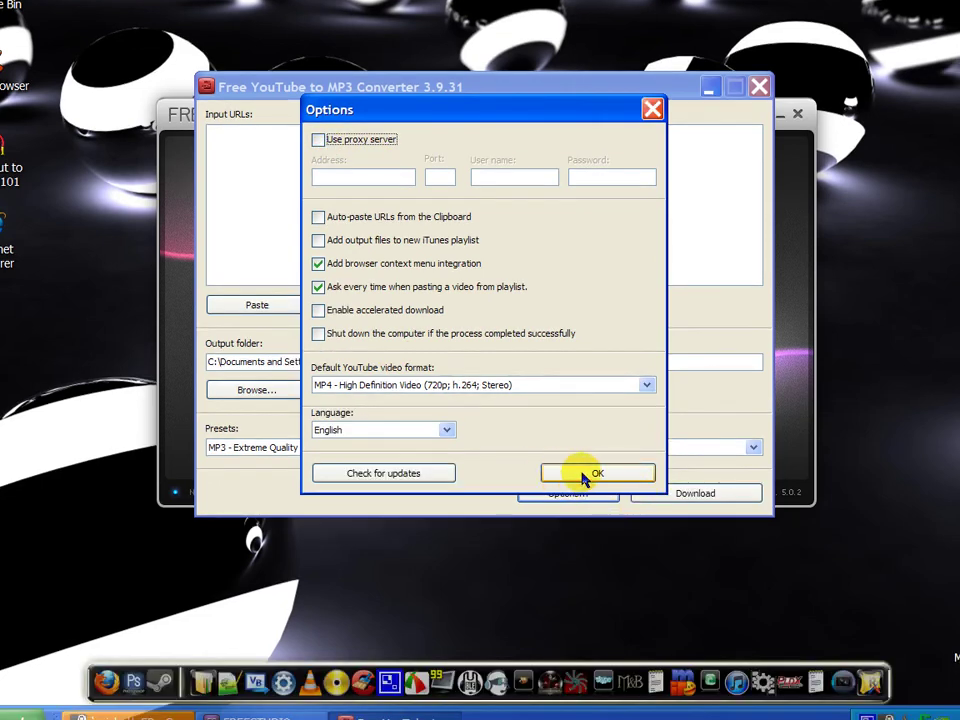
click(579, 472)
- Close the Free Studio launcher and minimize the YouTube to MP3 converter
click(710, 207)
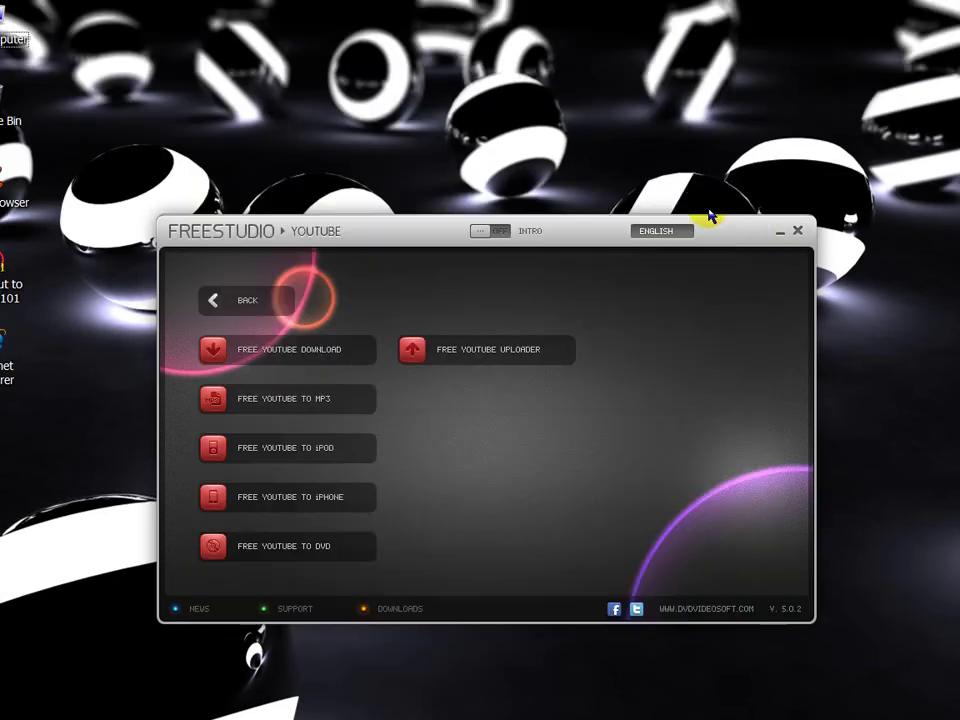
click(797, 231)
click(266, 706)
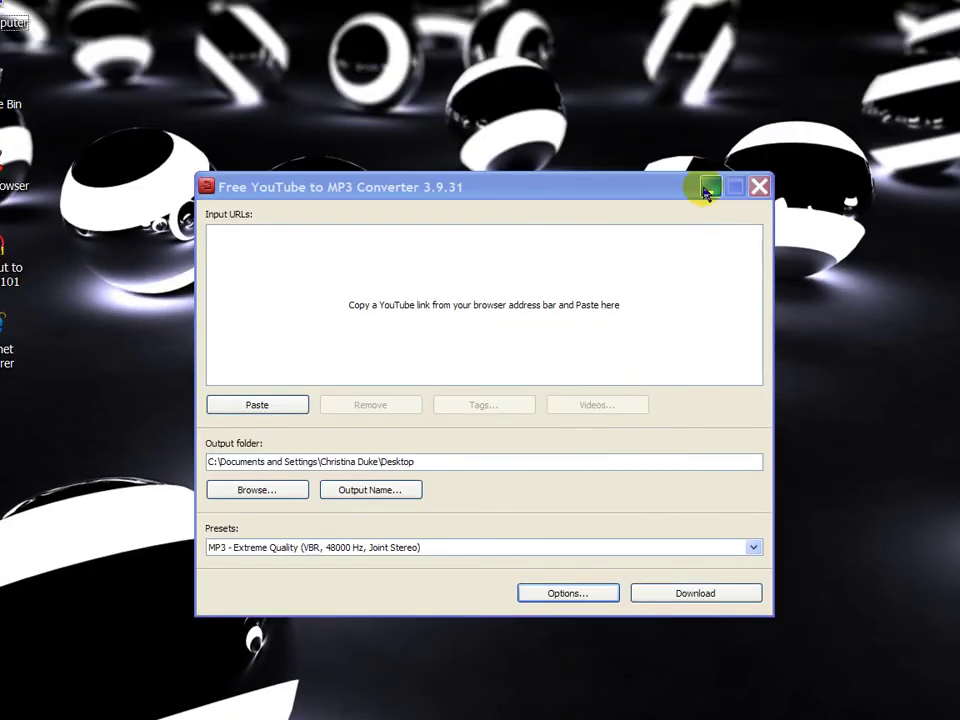
click(708, 71)
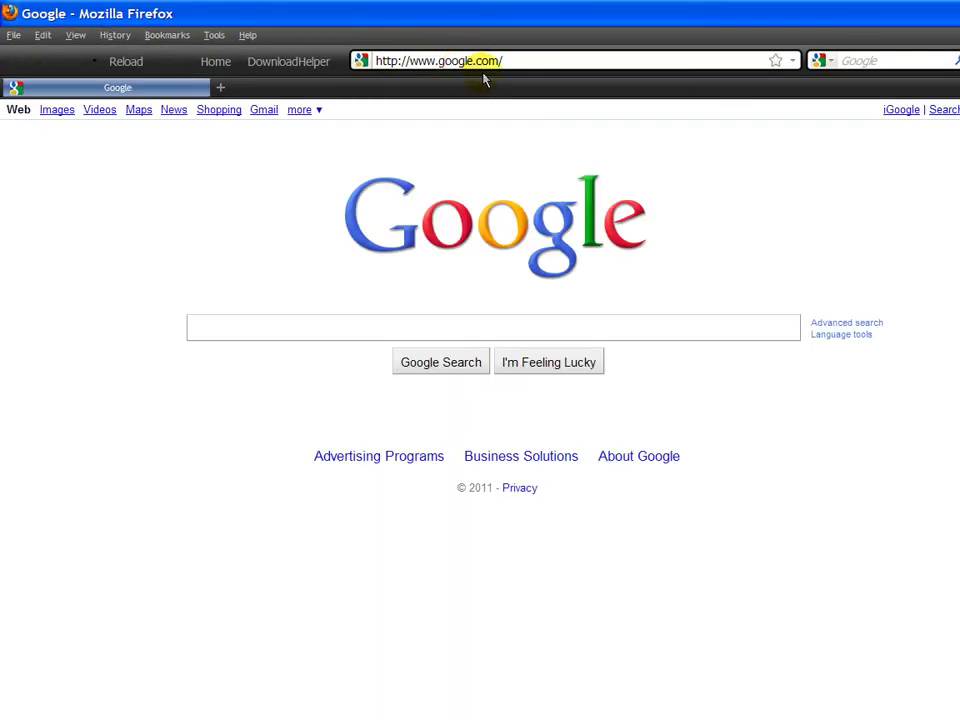
- Go to youtube.com in Firefox
click(483, 66)
text(youtube)
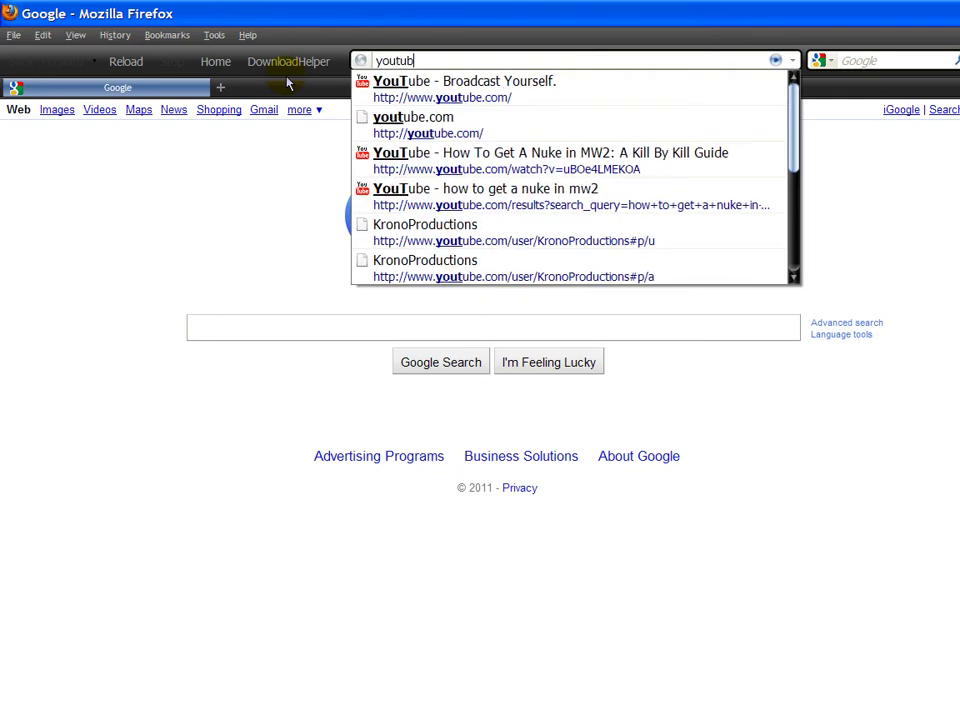
key(Return)
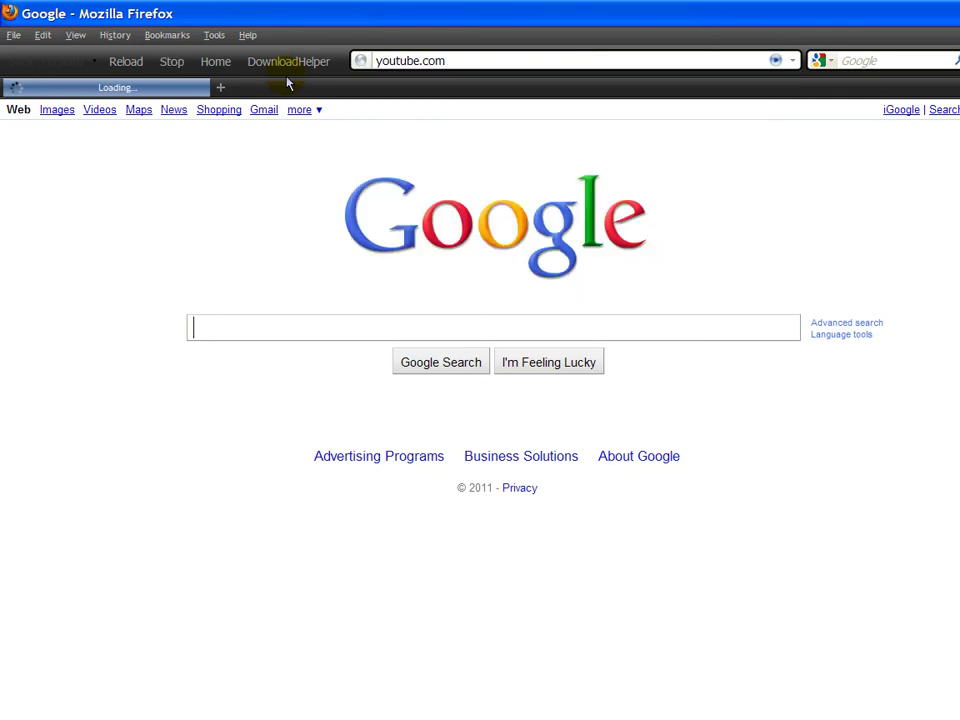
- Search YouTube for "Firework katy perry", open the official Katy Perry - Firework video and pause it
click(321, 709)
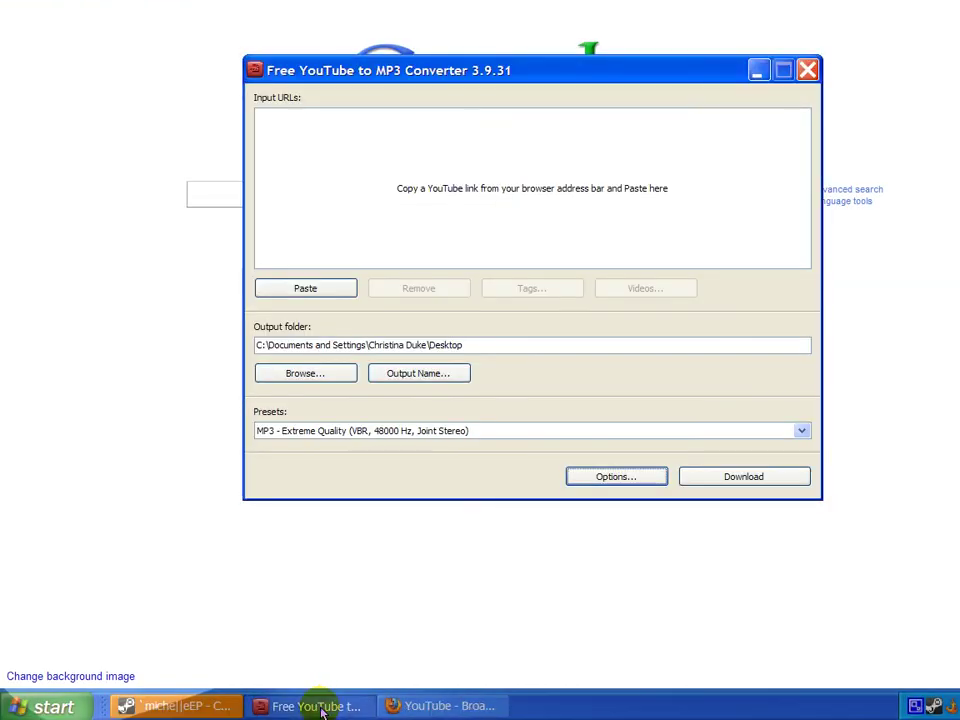
click(445, 706)
click(322, 135)
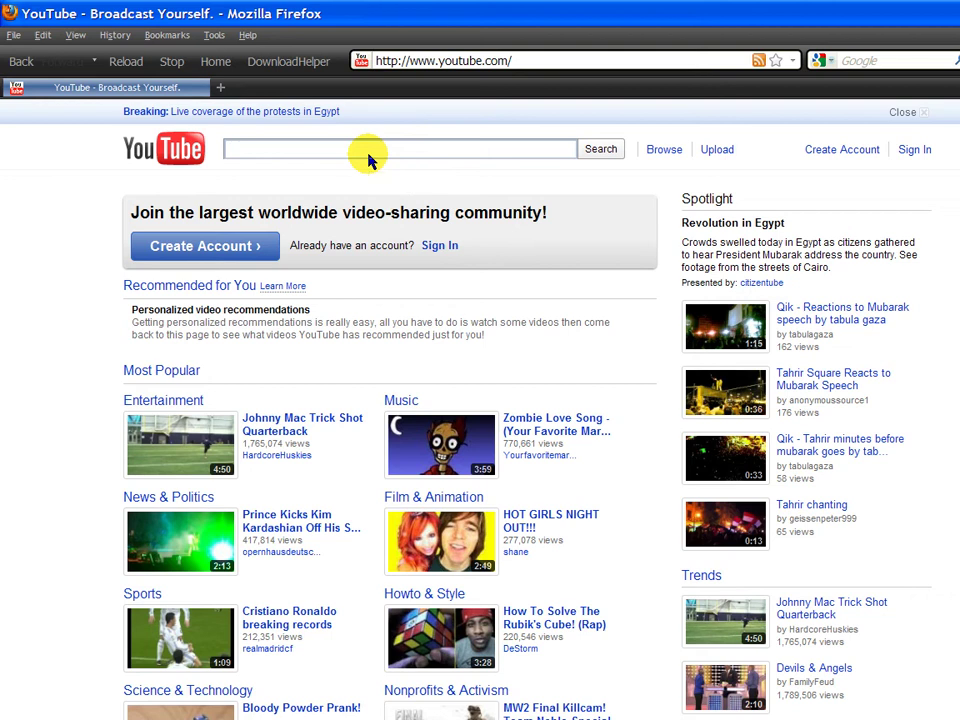
text(Firework katy perry)
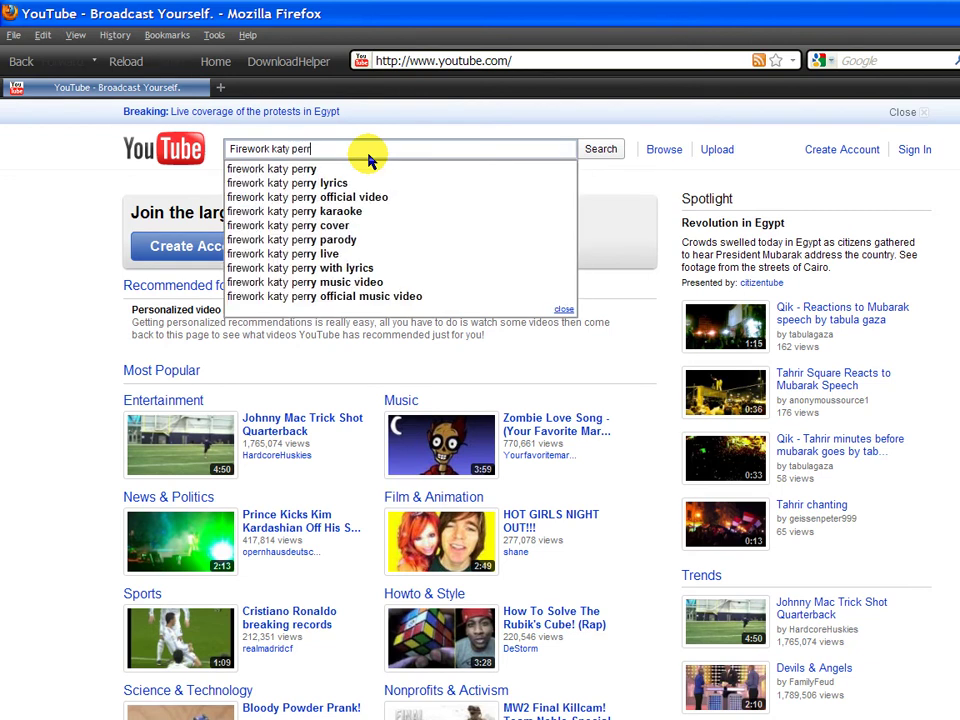
key(Return)
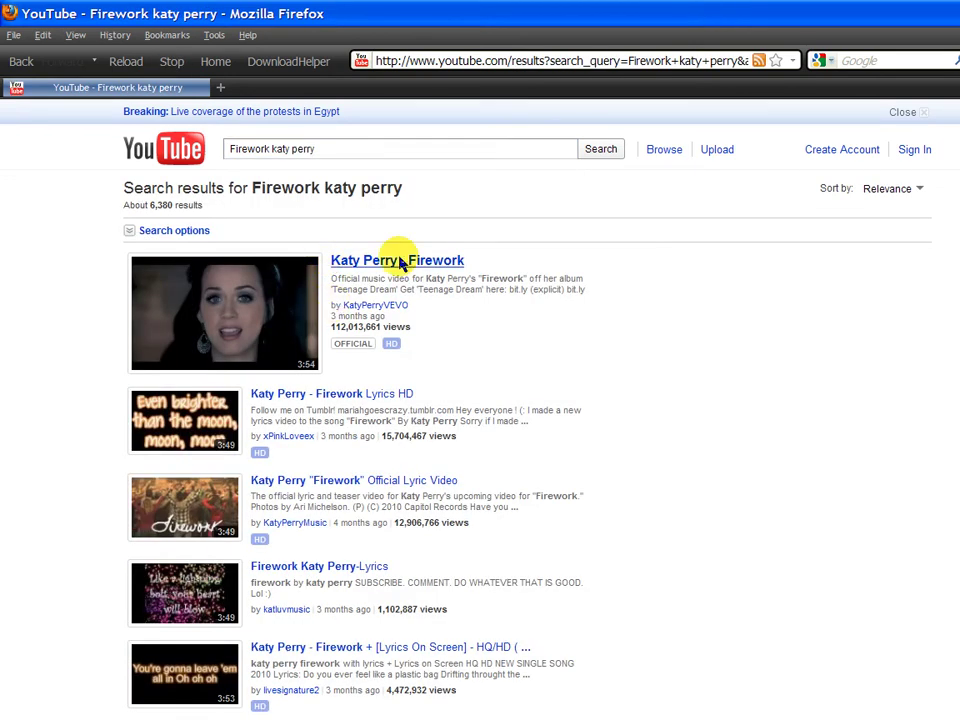
click(400, 260)
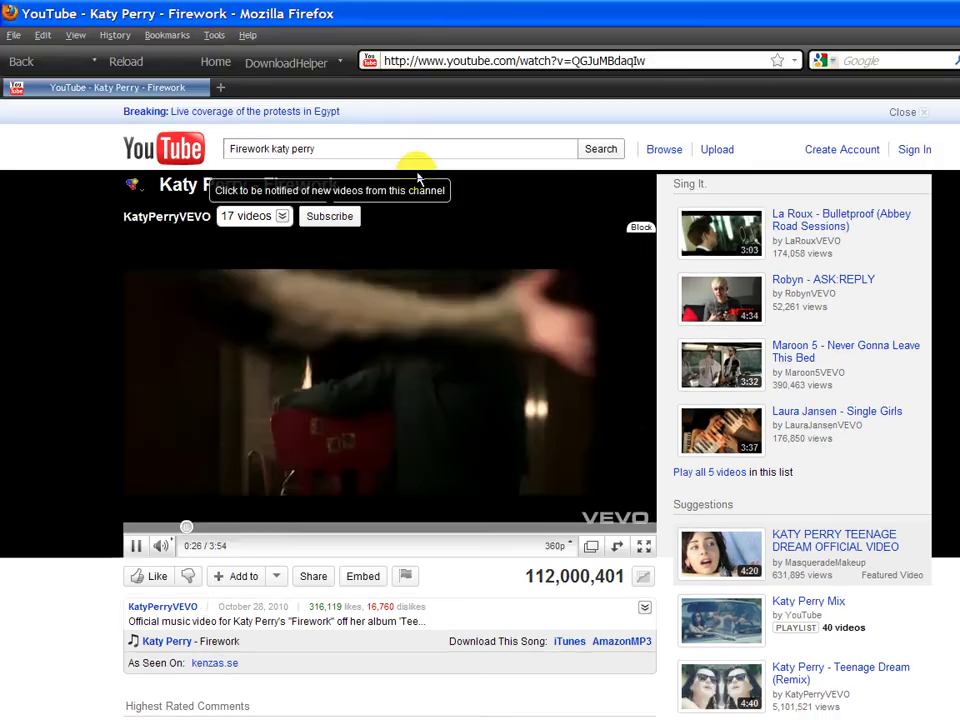
click(414, 343)
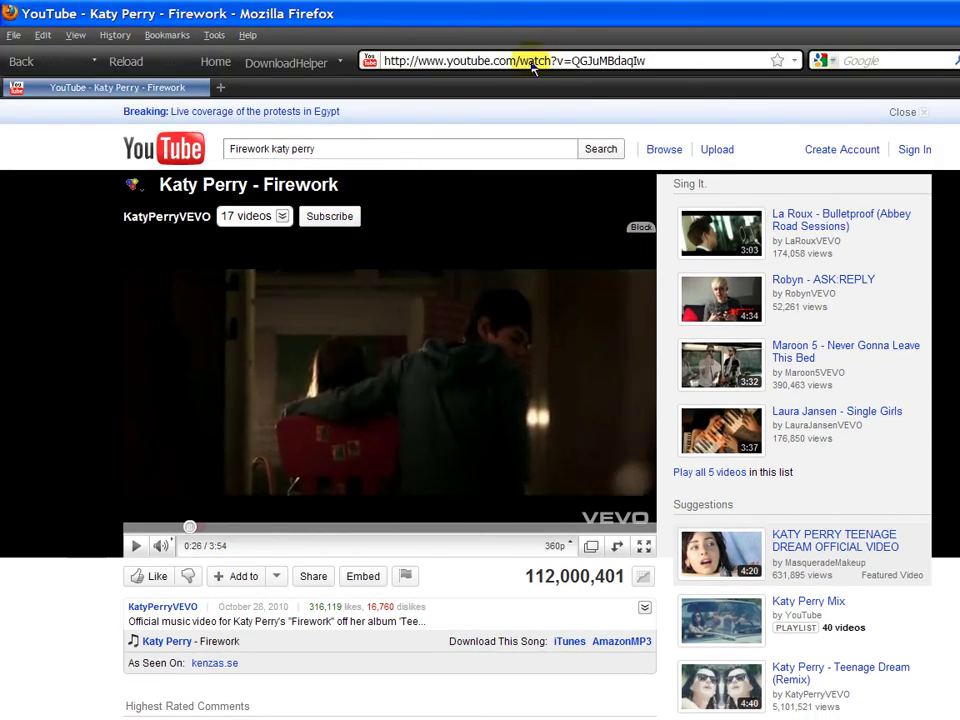
- Copy the video's URL and paste it into the Input URLs list of Free YouTube to MP3 Converter
click(531, 62)
right_click(533, 62)
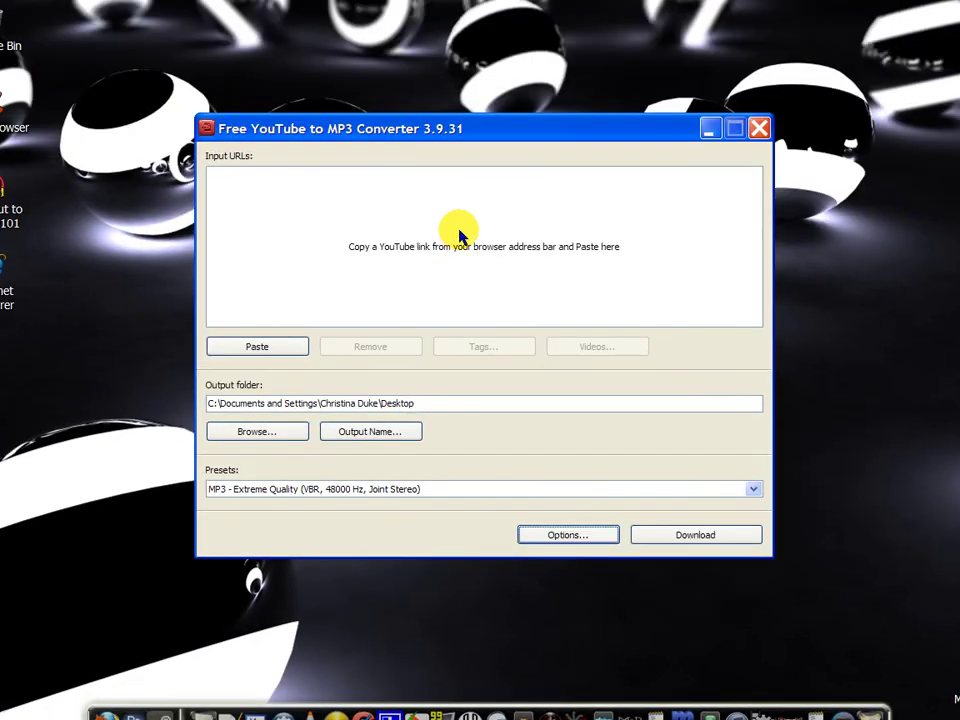
right_click(367, 224)
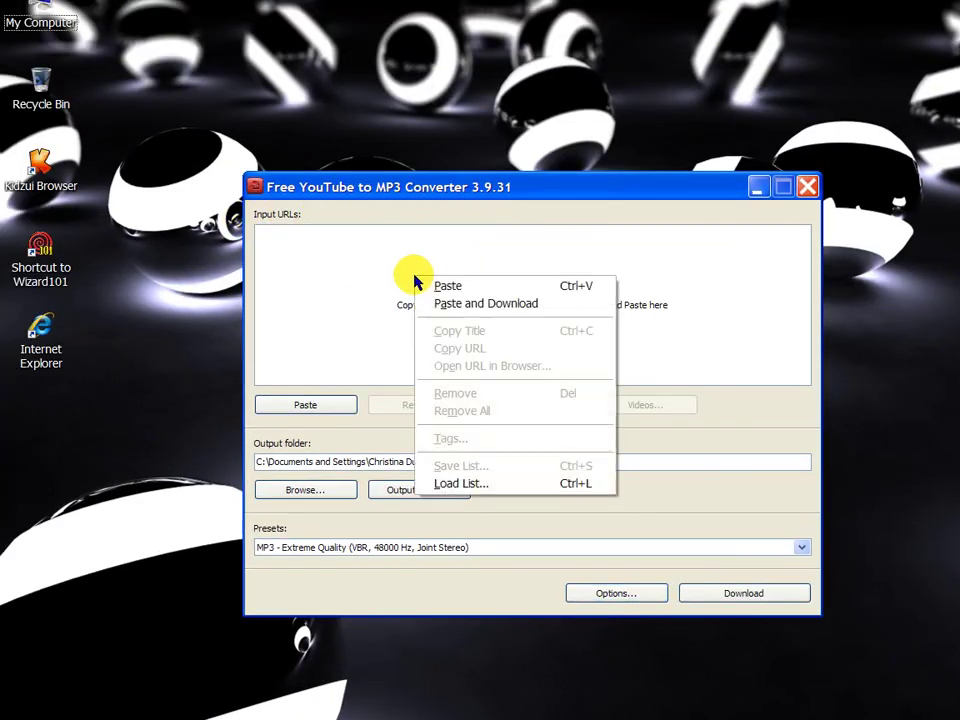
click(442, 285)
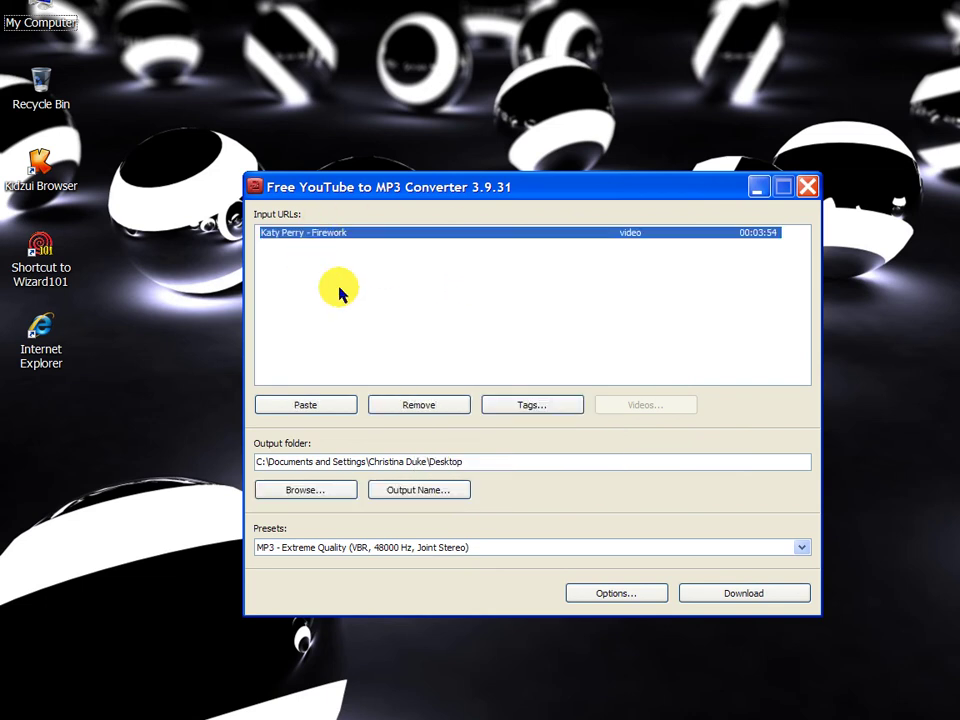
click(450, 288)
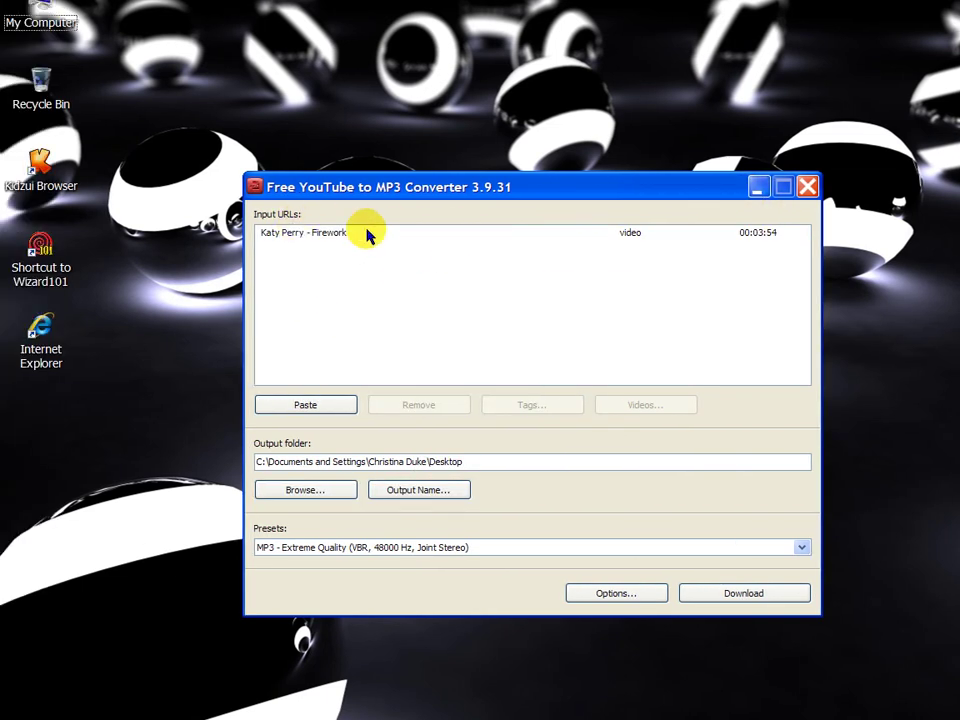
click(360, 232)
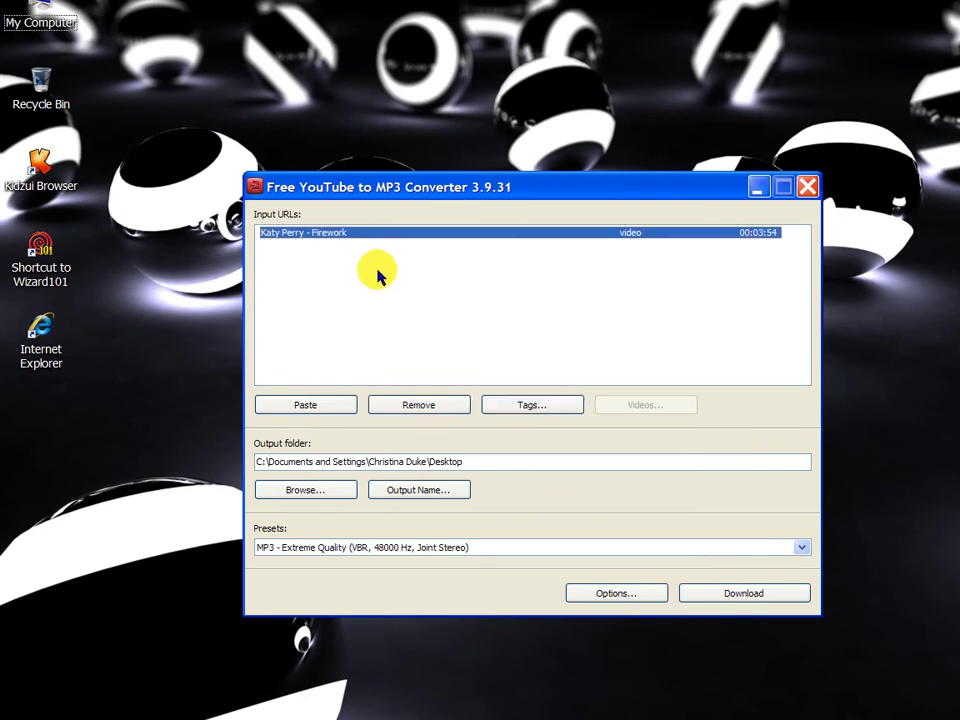
click(521, 302)
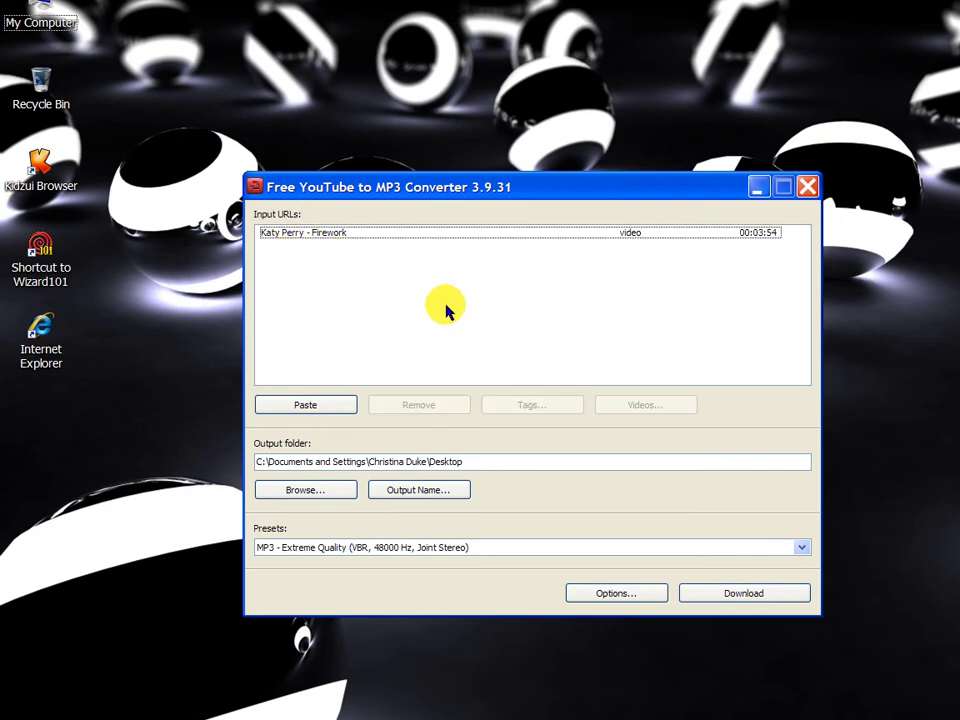
drag(306, 243, 330, 298)
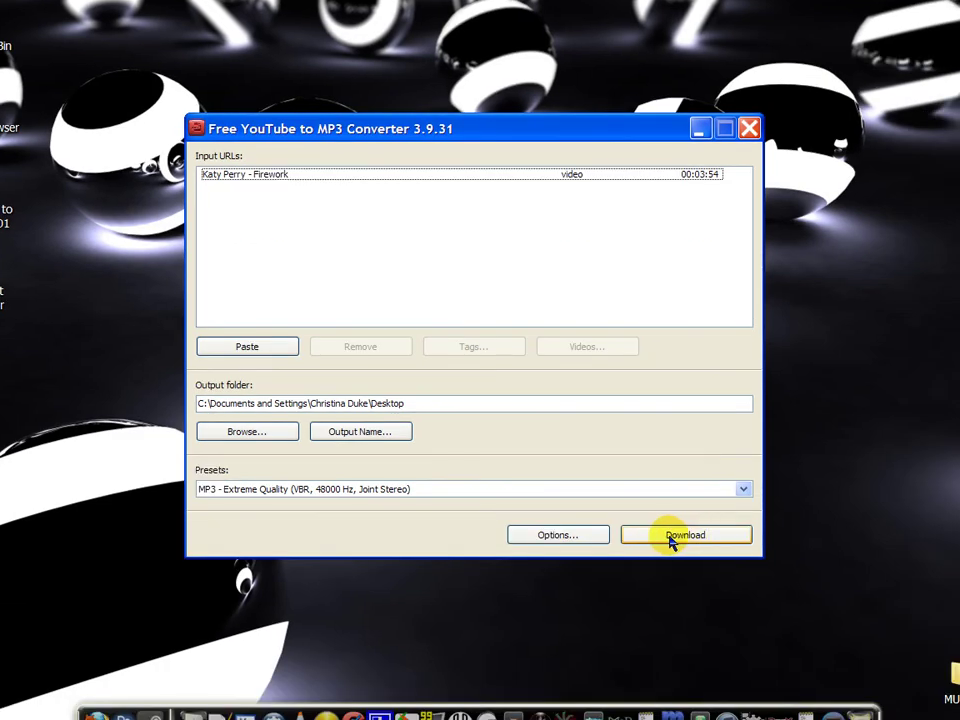
- Start downloading the Katy Perry - Firework audio and set the process to High priority
click(670, 537)
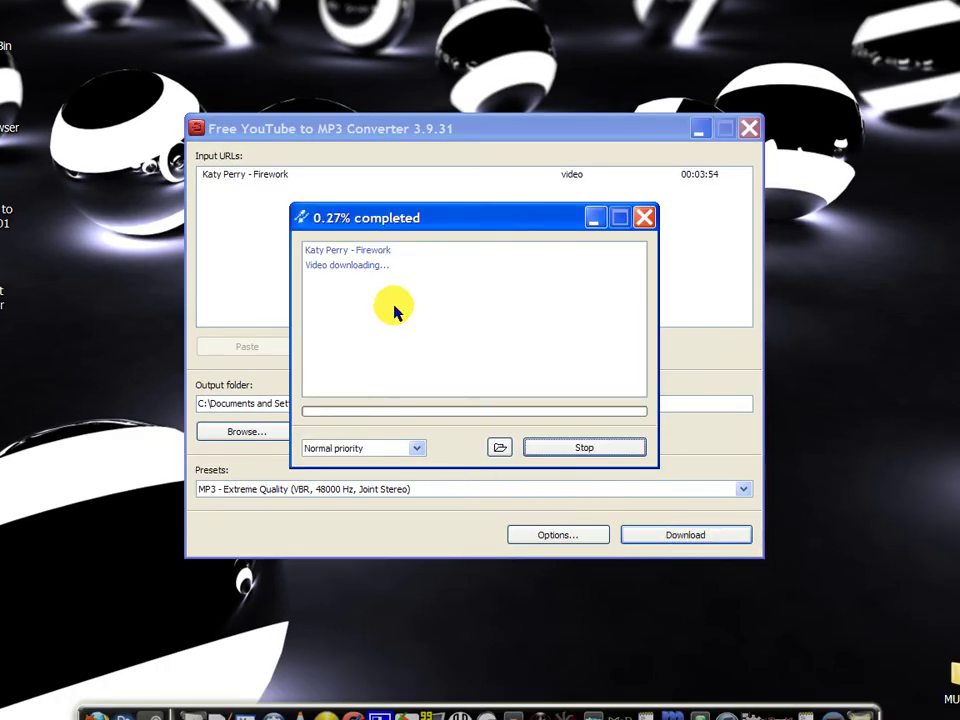
click(412, 450)
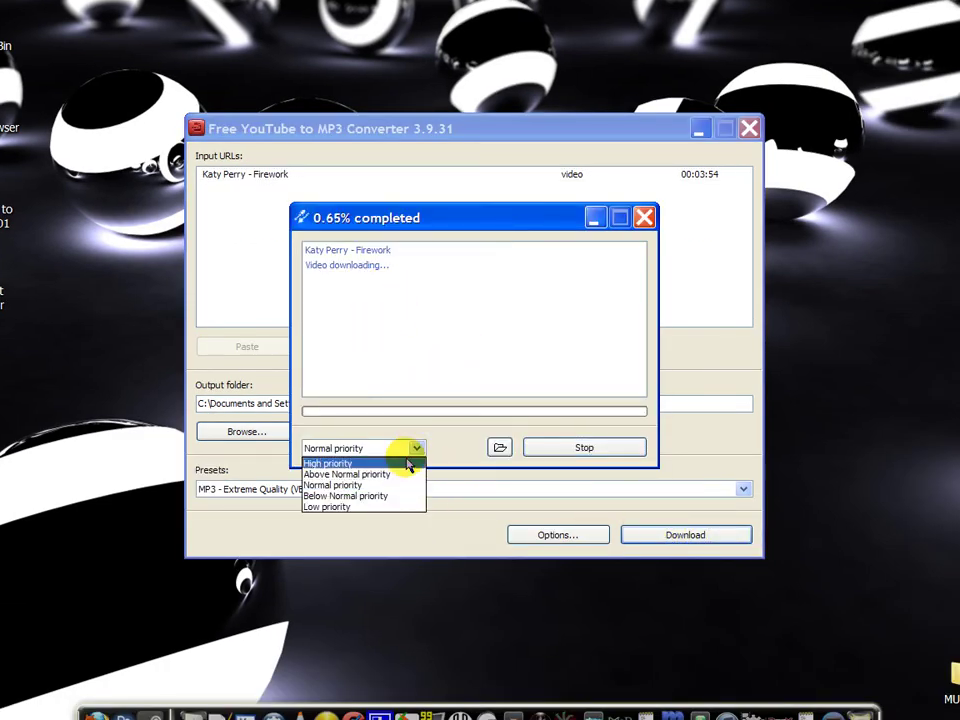
click(408, 464)
click(414, 450)
click(405, 485)
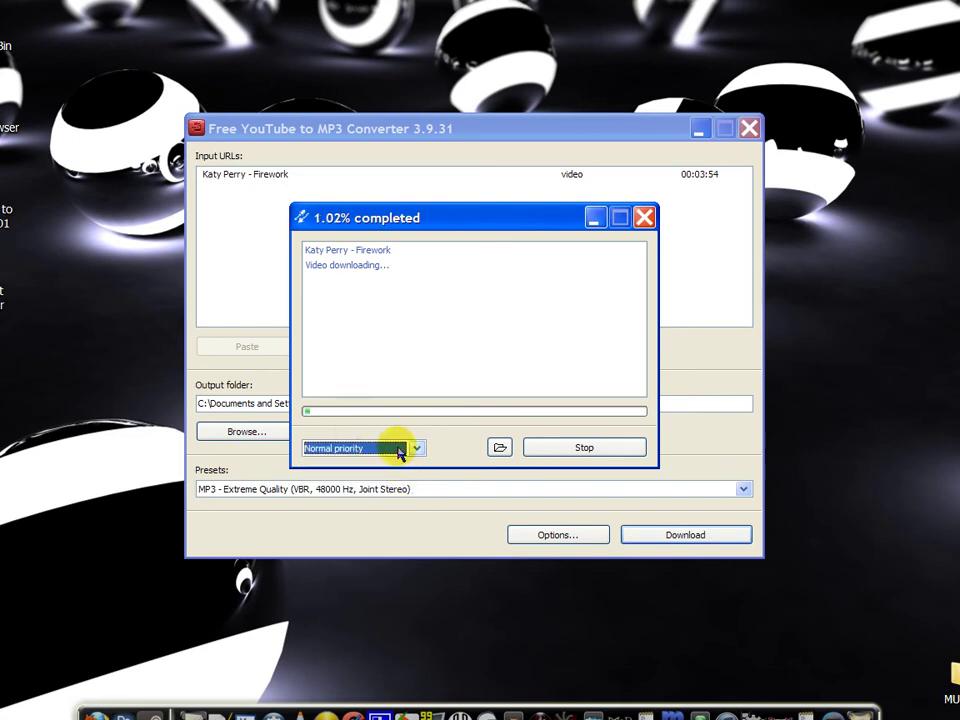
click(412, 450)
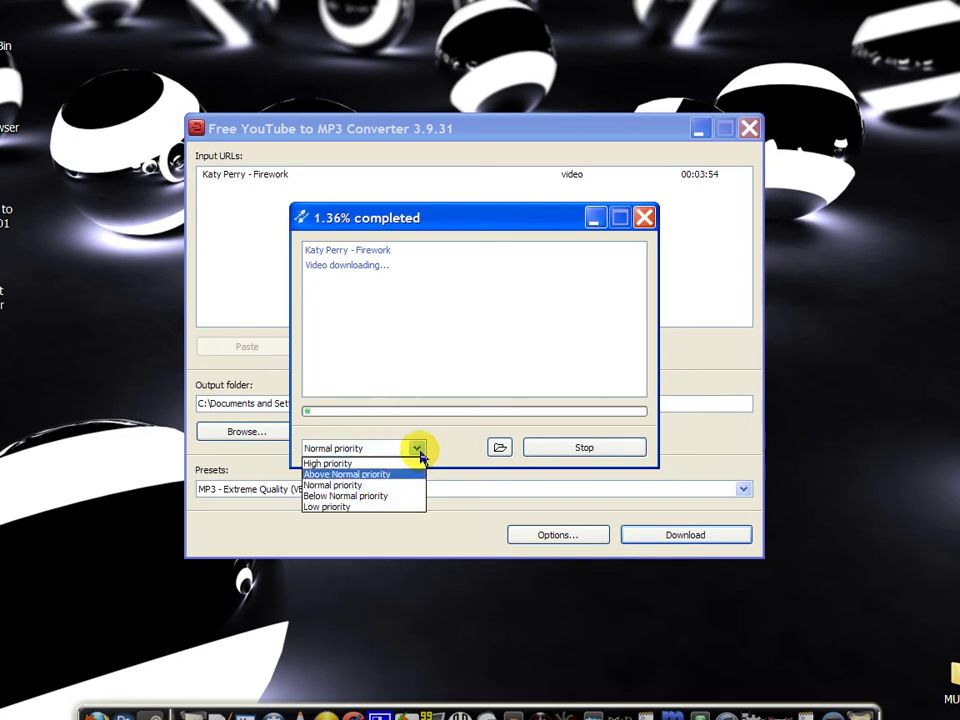
click(389, 465)
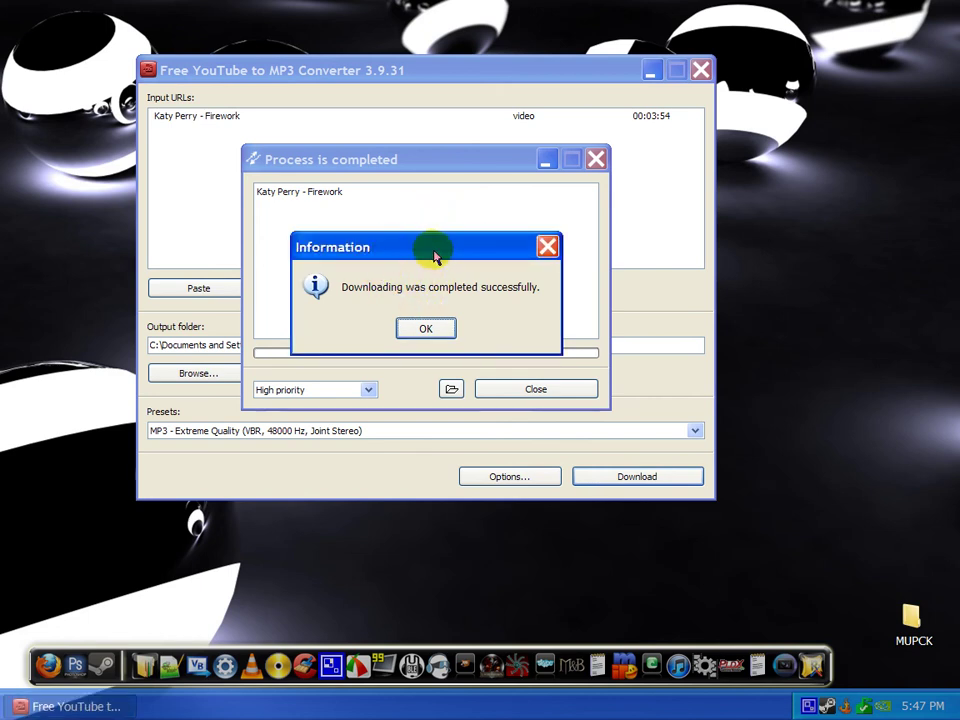
- Dismiss the download message, close the progress window and locate Katy Perry - Firework.mp3 on the desktop
drag(416, 249, 421, 218)
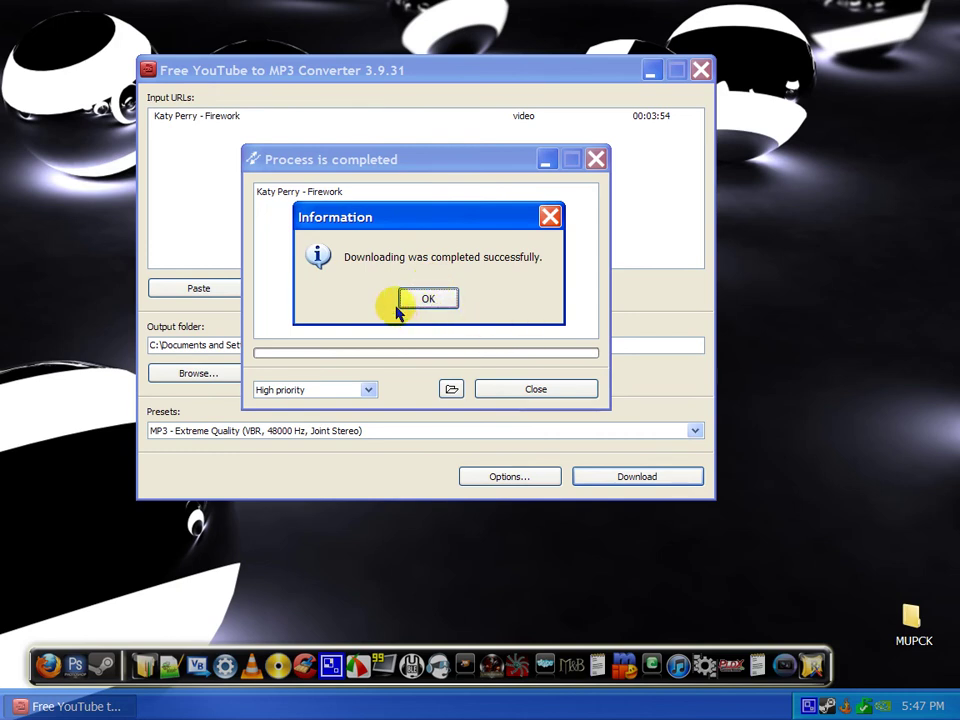
click(421, 300)
click(536, 389)
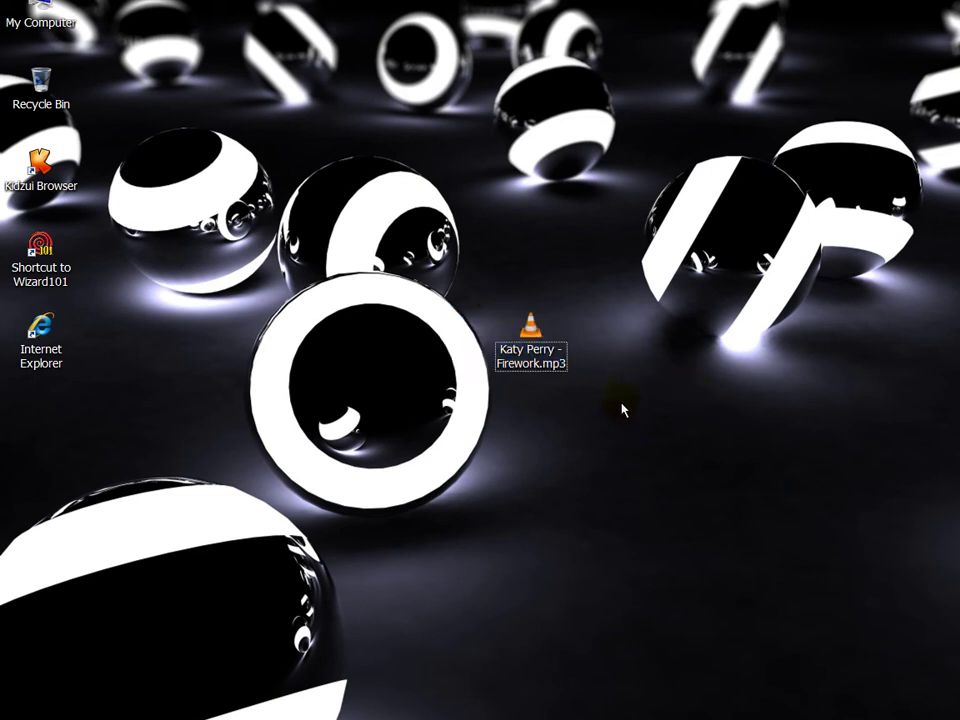
click(537, 367)
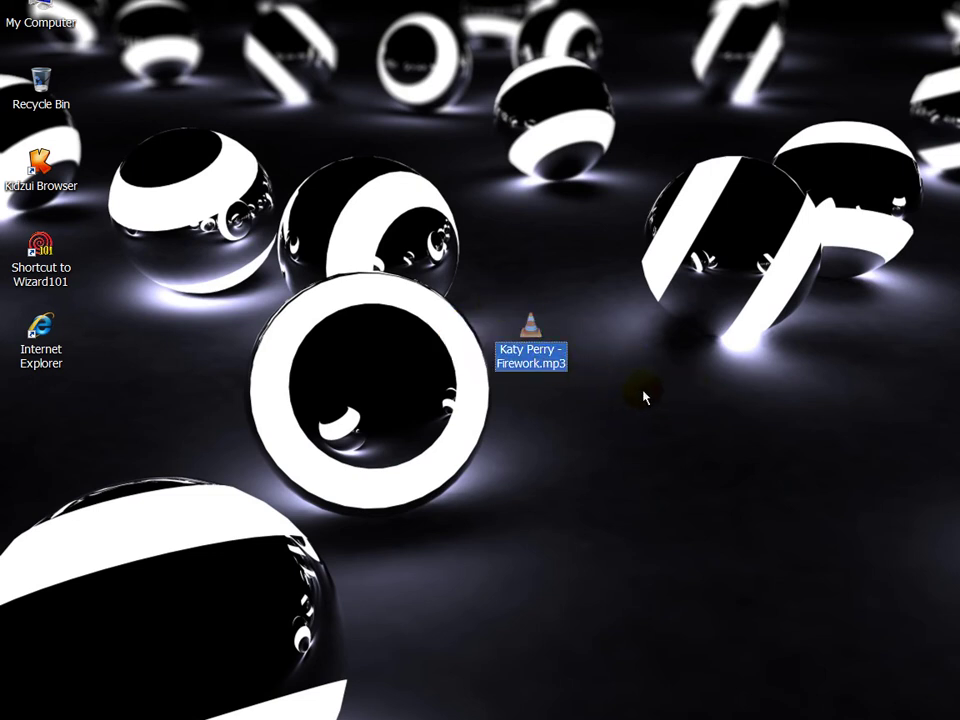
click(641, 400)
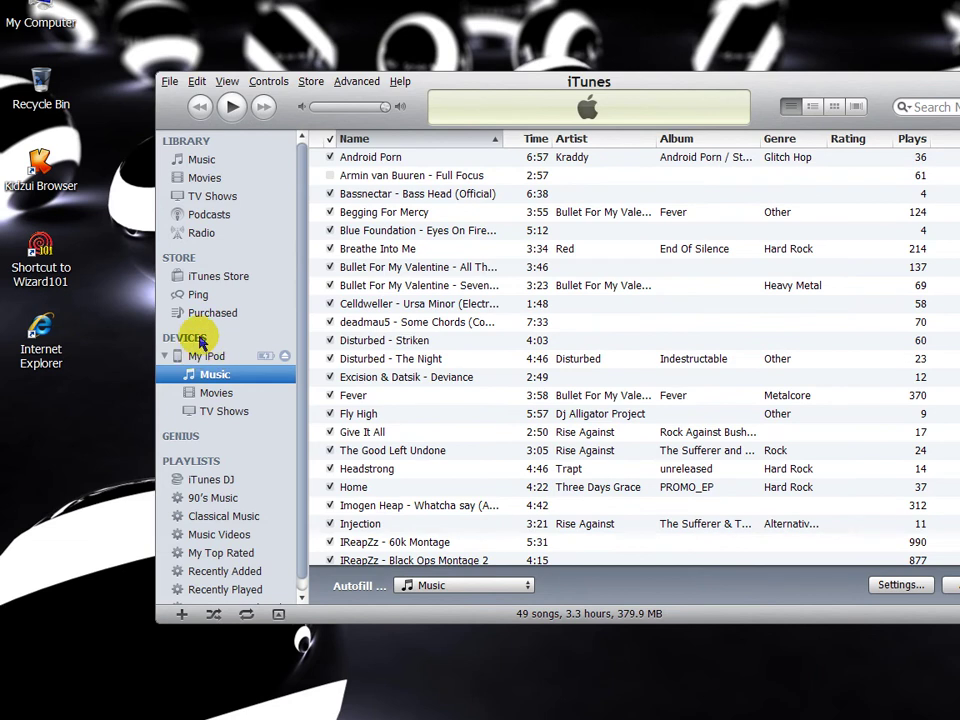
- Switch to iTunes, show My iPod's music and add Katy Perry - Firework.mp3 from the desktop to it
click(203, 355)
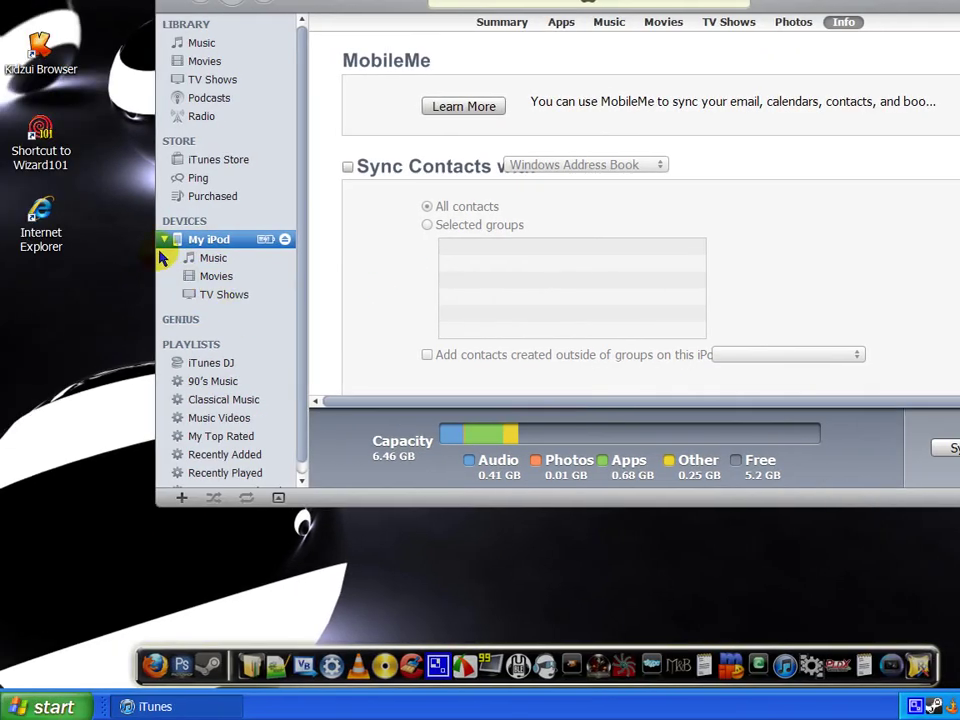
click(213, 262)
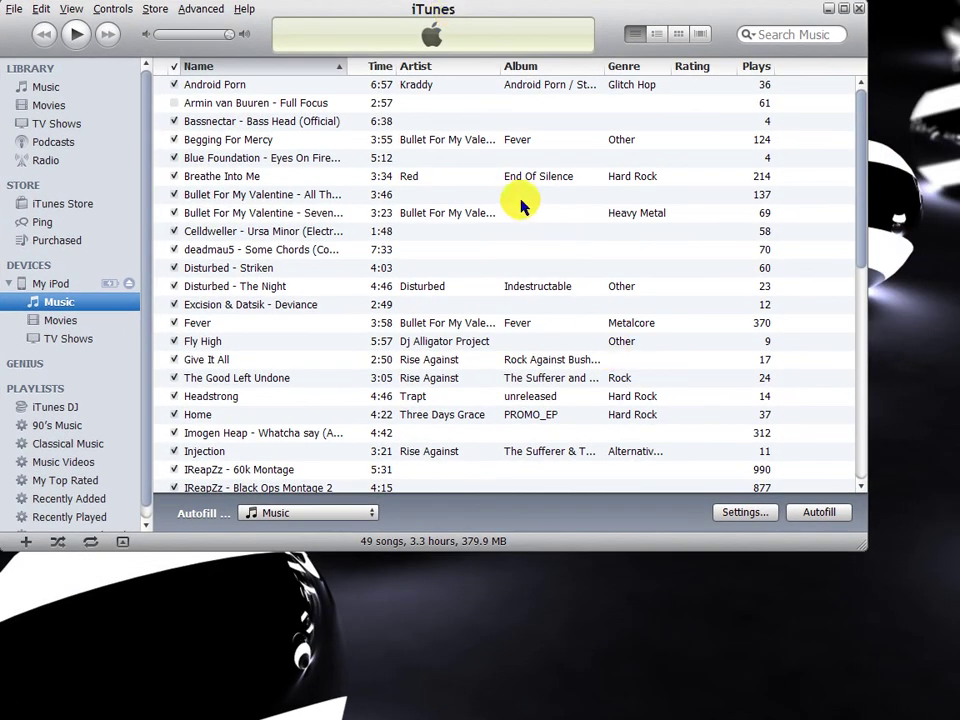
drag(546, 19, 544, 458)
drag(553, 343, 959, 65)
drag(848, 65, 905, 30)
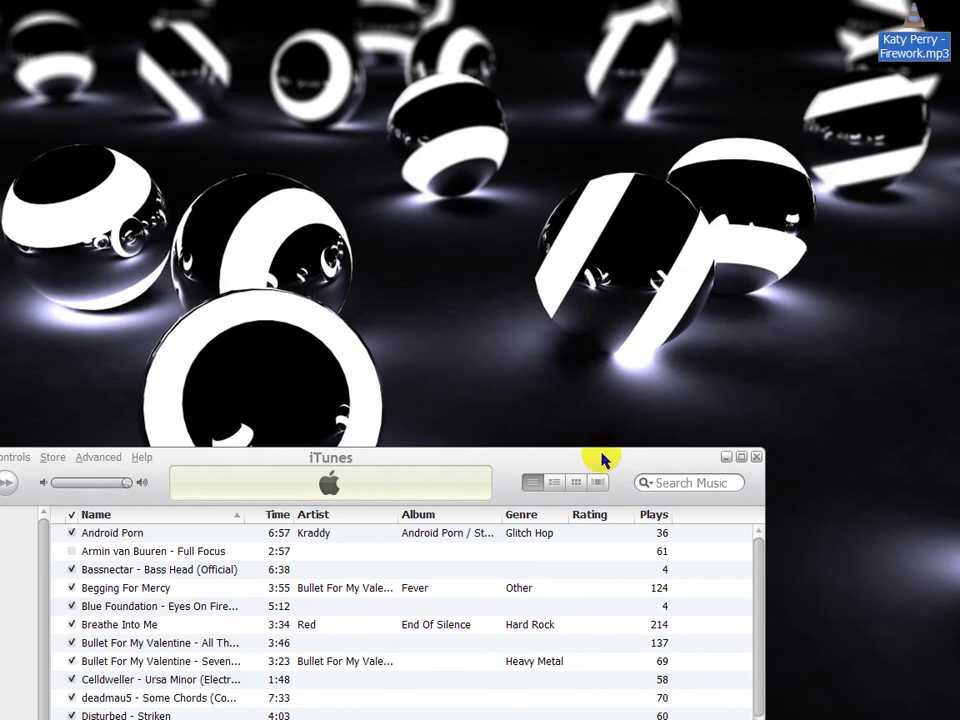
drag(601, 459, 656, 60)
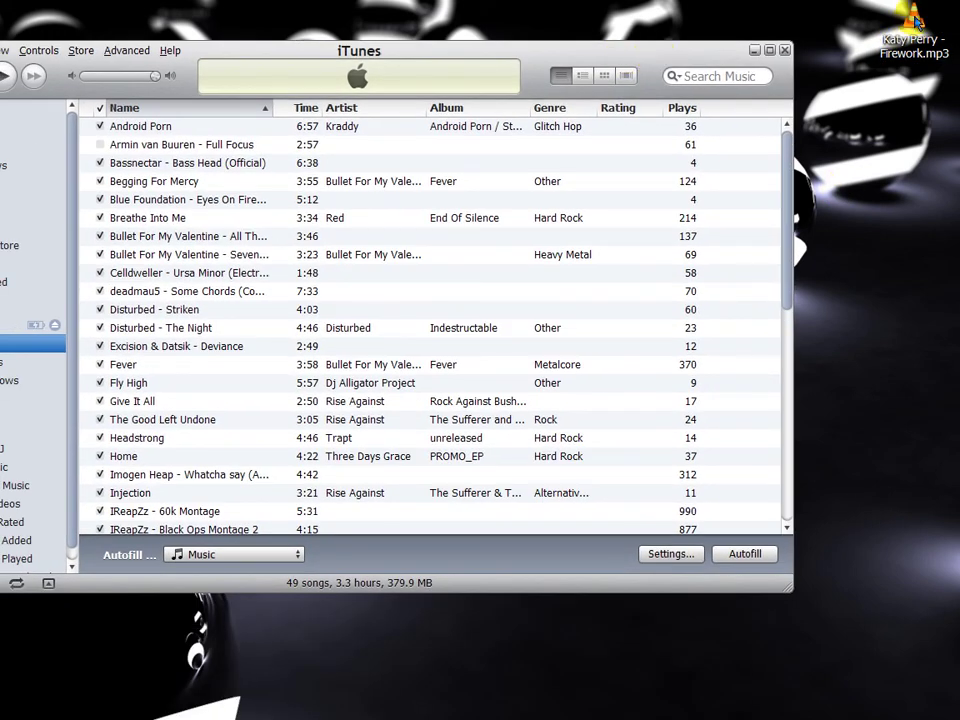
drag(916, 20, 420, 281)
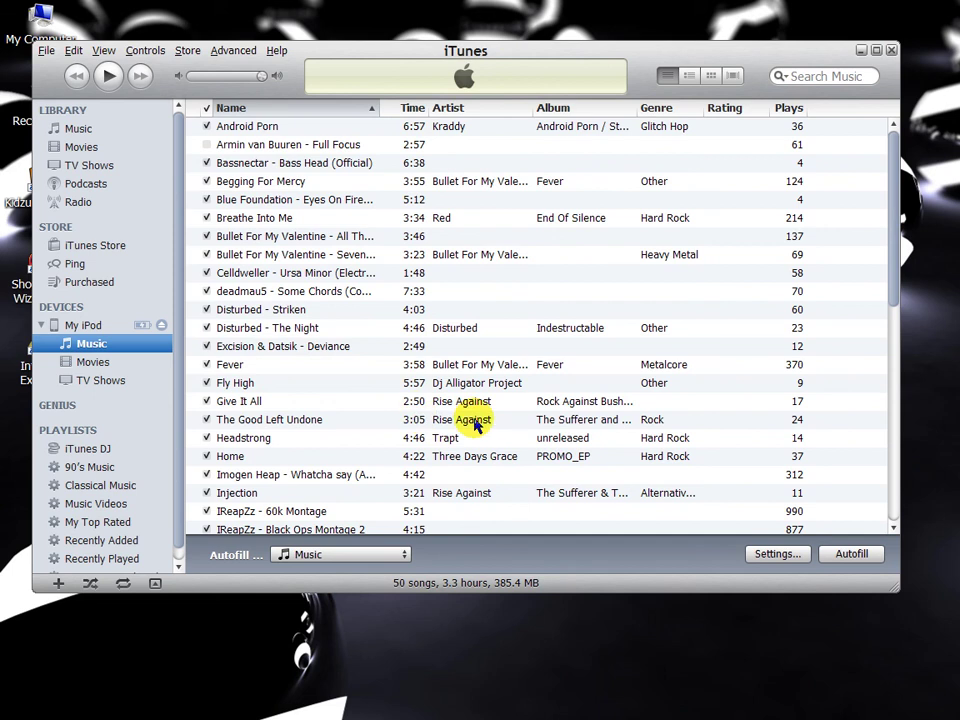
- Check My iPod's capacity overview and look through its music list for the added song
click(88, 325)
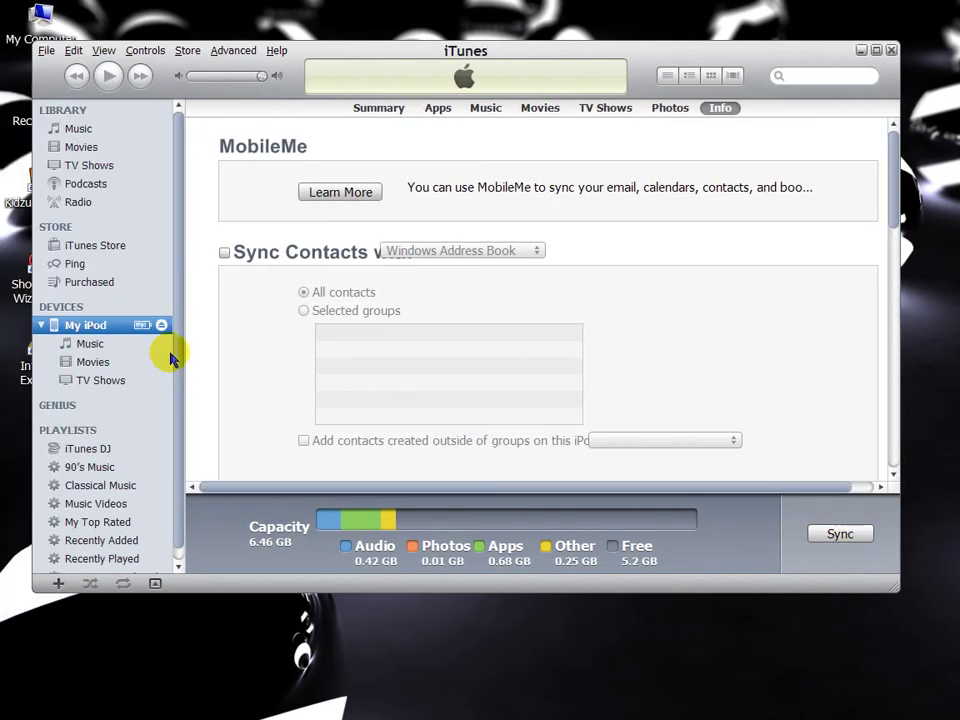
click(110, 345)
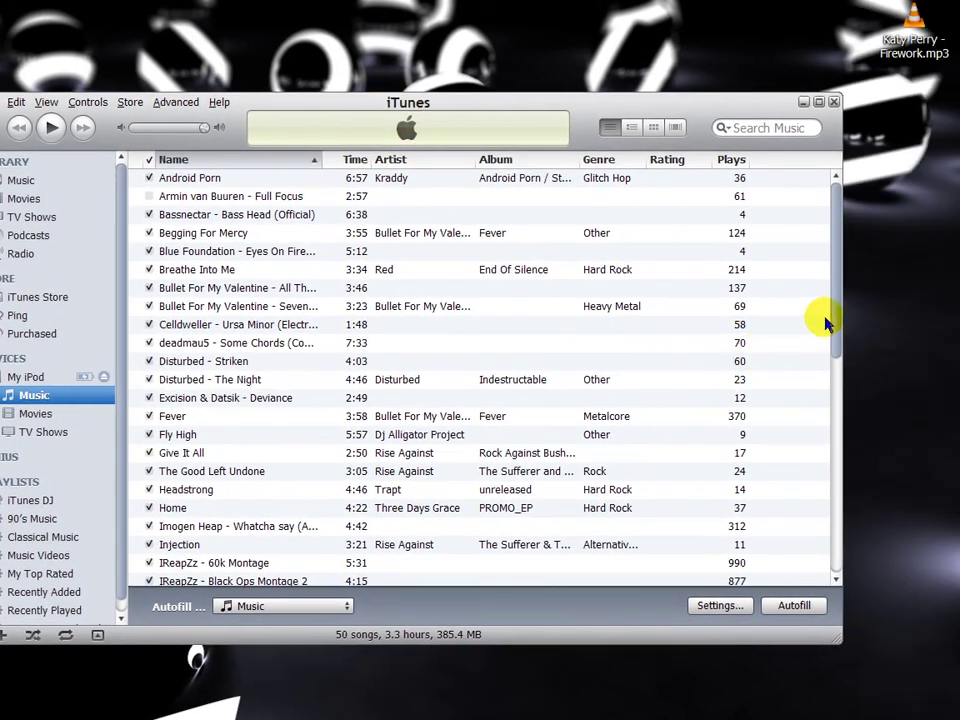
drag(838, 310, 838, 224)
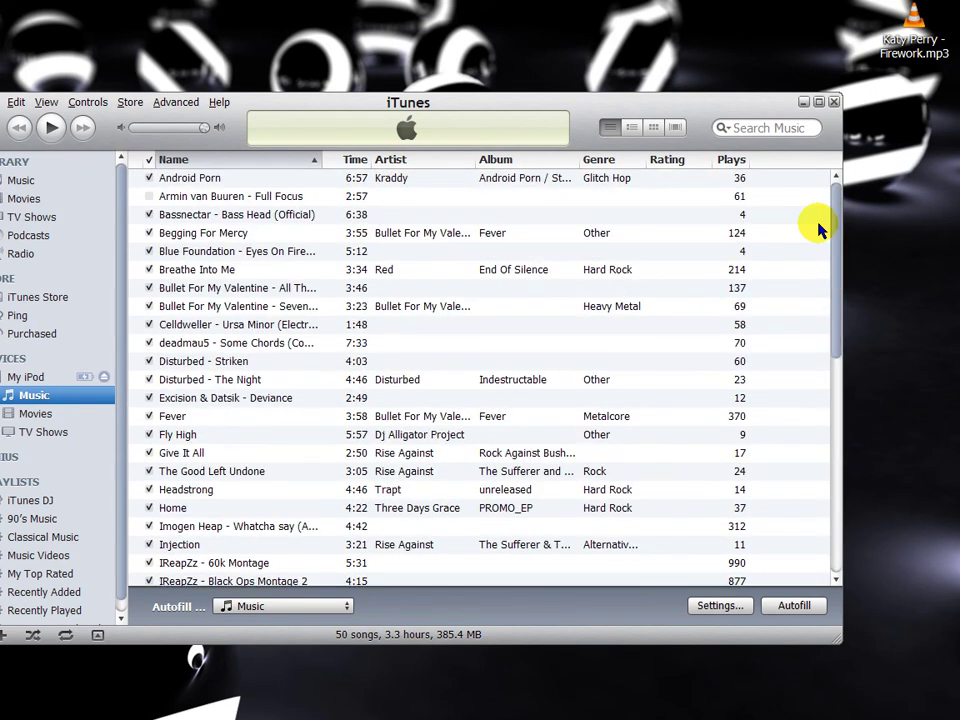